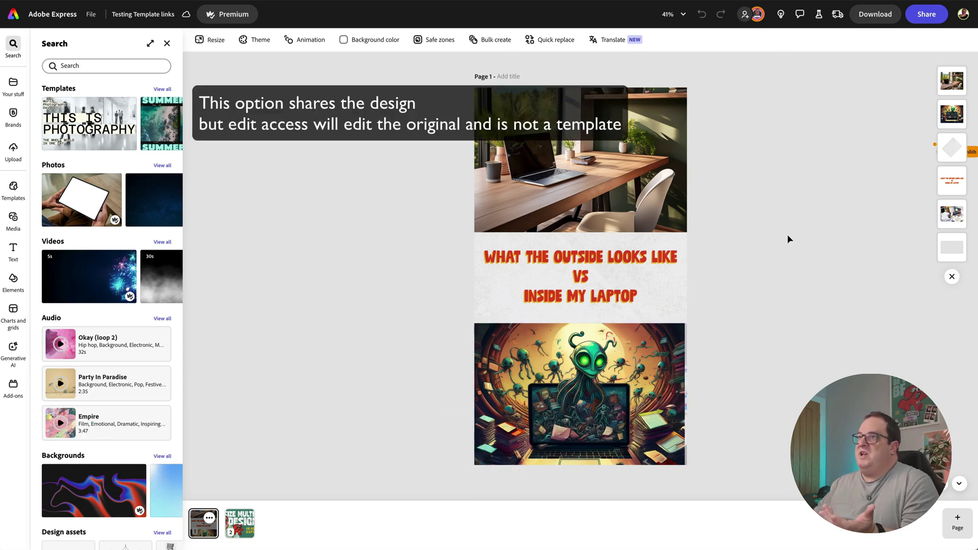
Invite a collaborator to the Testing Template links design by their e-mail with Can comment permission, and leave the sharing settings.
{"action": "left_click", "coordinate": [923, 15]}
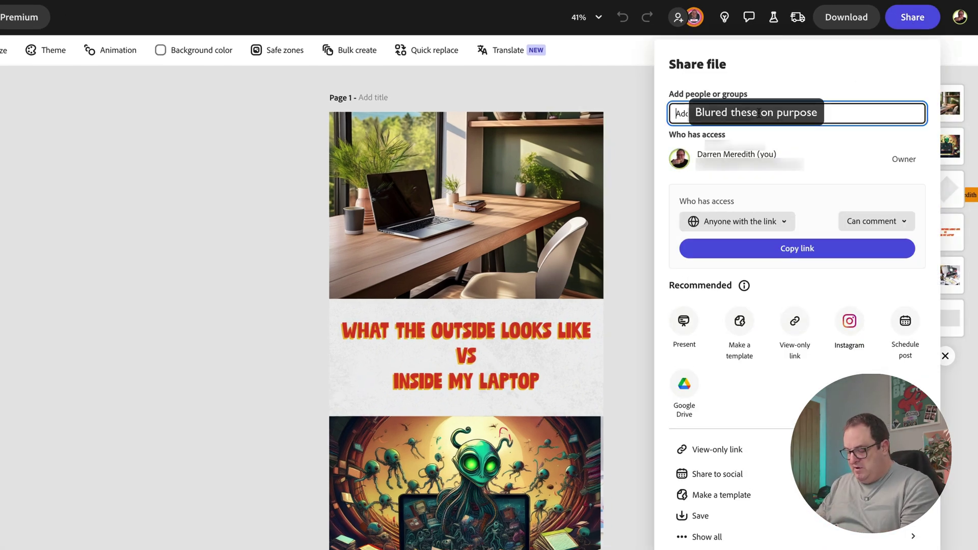
{"action": "type", "text": "za"}
{"action": "left_click", "coordinate": [780, 145]}
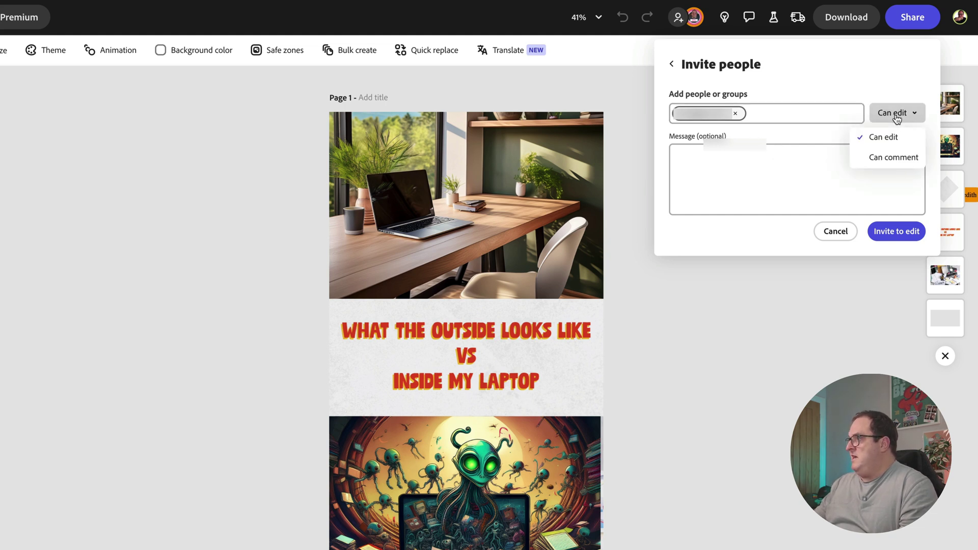
{"action": "left_click", "coordinate": [880, 159]}
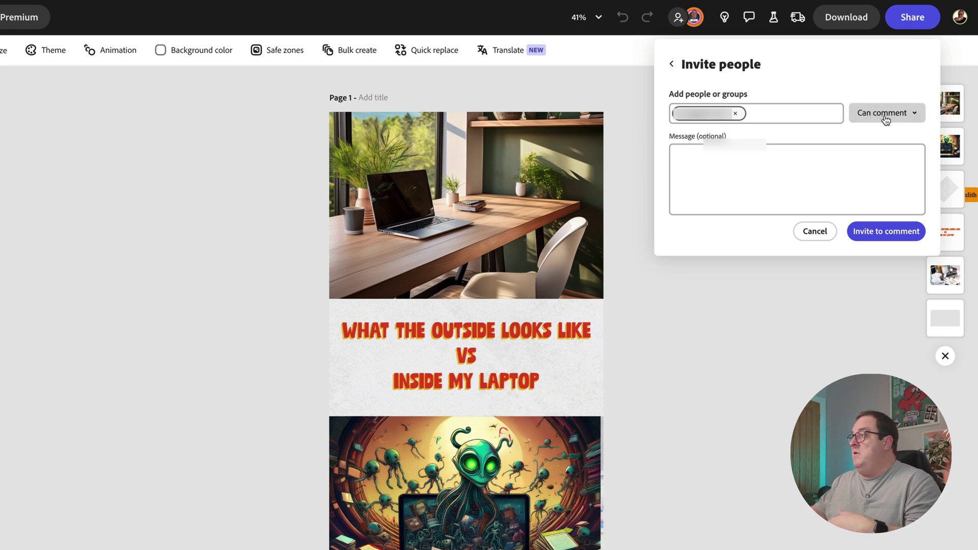
{"action": "left_click", "coordinate": [877, 233]}
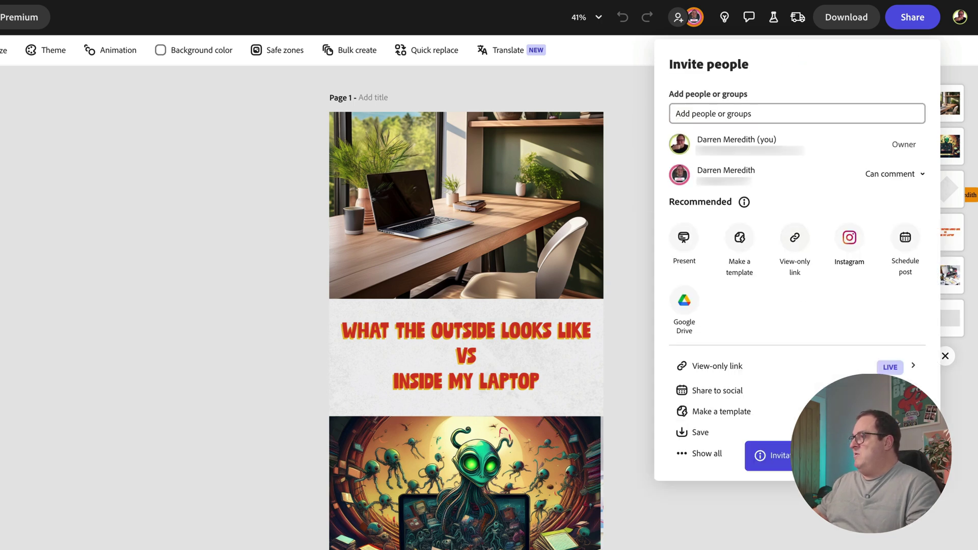
{"action": "key", "text": "Escape"}
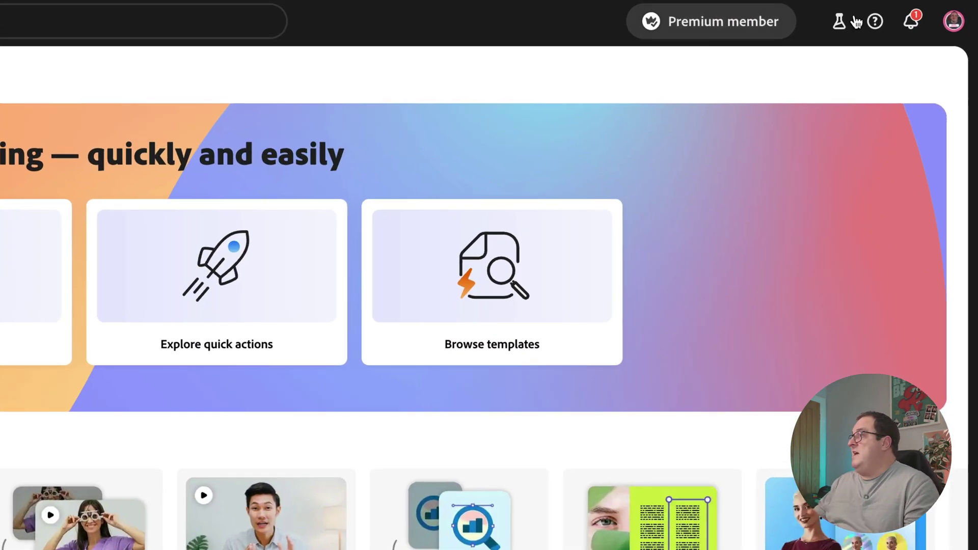
In the invited account, open the Testing Template links design from the newest invitation notification.
{"action": "left_click", "coordinate": [911, 22]}
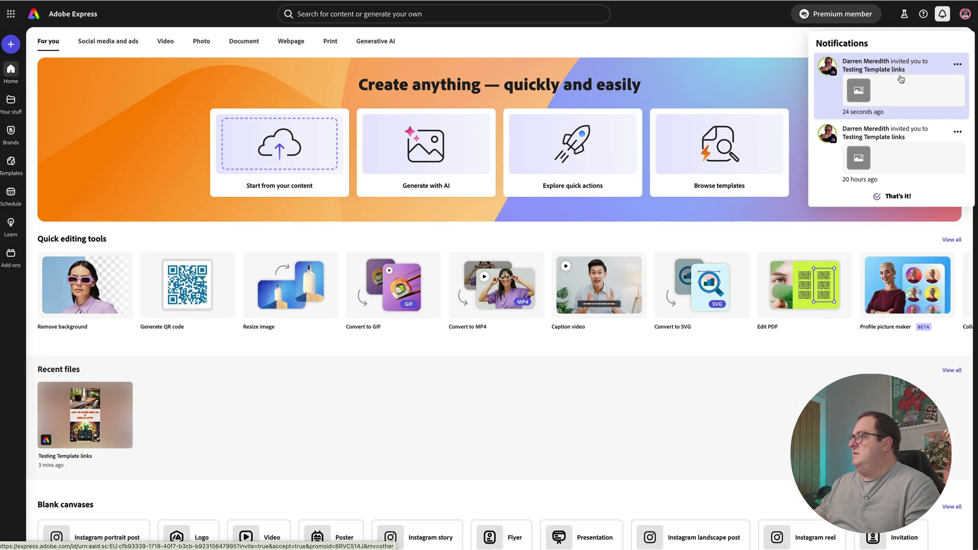
{"action": "left_click", "coordinate": [901, 79]}
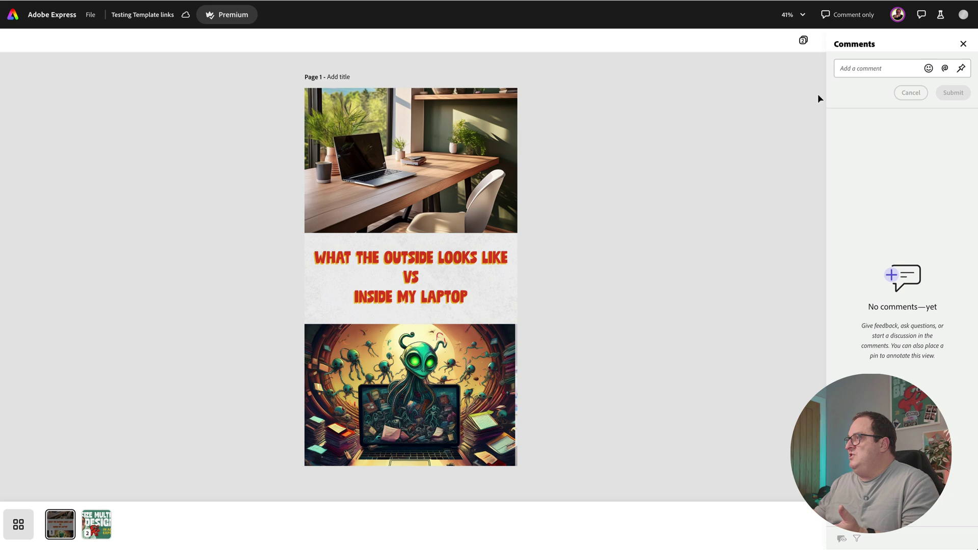
Submit the comment "Hello Here is my comment" on the shared design and open the comments in the owner's file.
{"action": "left_click", "coordinate": [864, 62]}
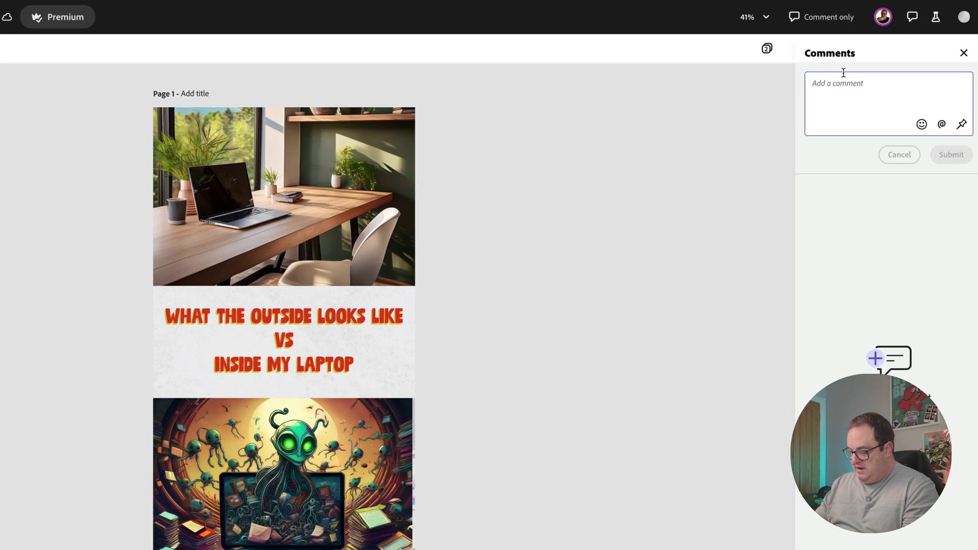
{"action": "type", "text": "Hello Her eis my comment"}
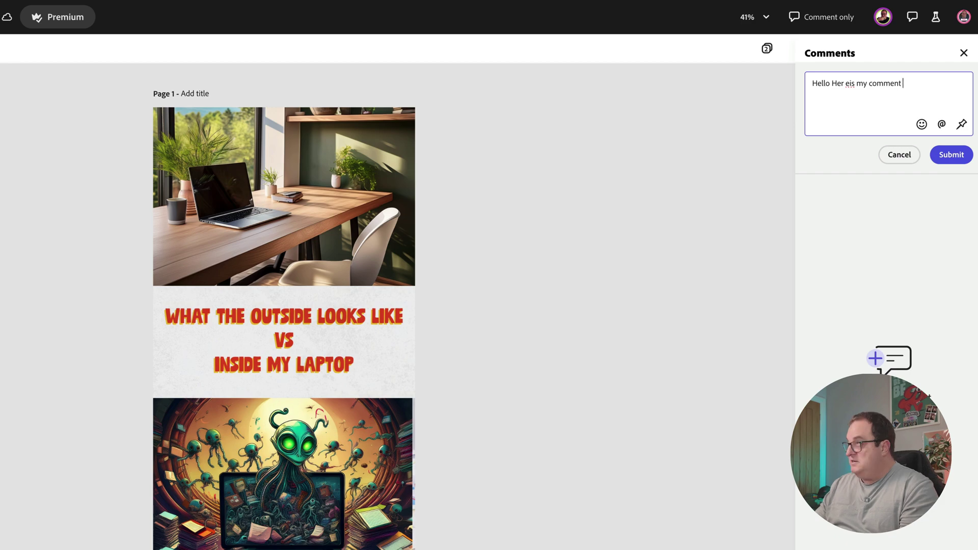
{"action": "left_click", "coordinate": [951, 155]}
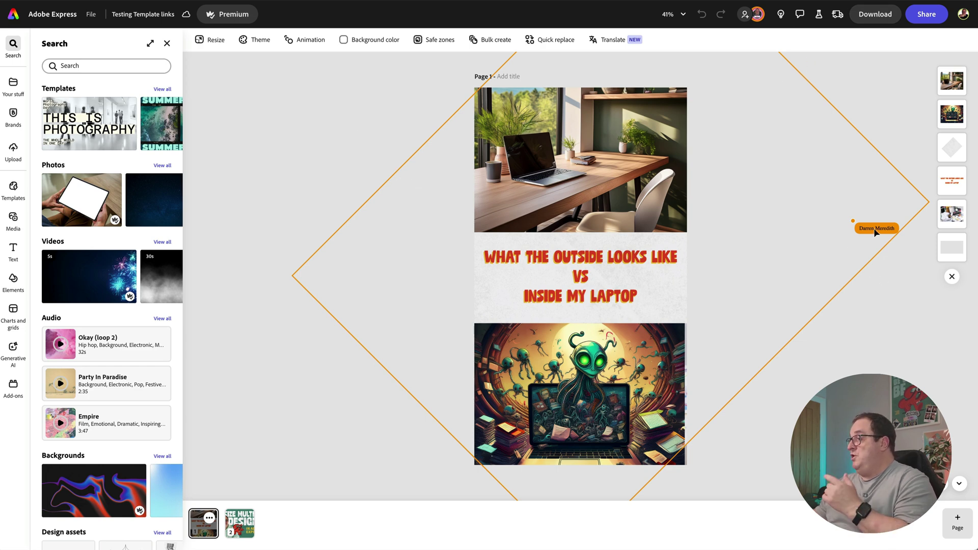
{"action": "left_click", "coordinate": [800, 14]}
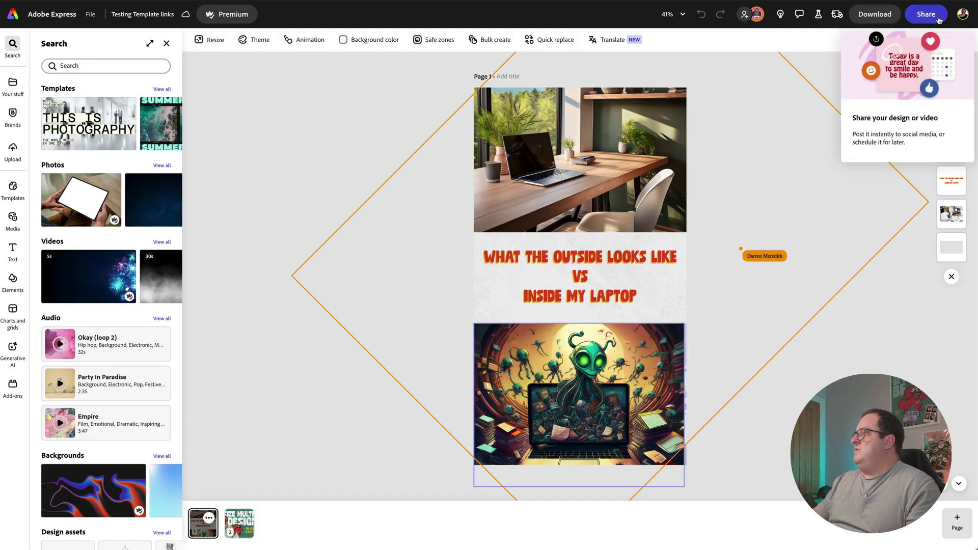
Restrict the design's sharing access to Only invited people can access.
{"action": "left_click", "coordinate": [926, 14]}
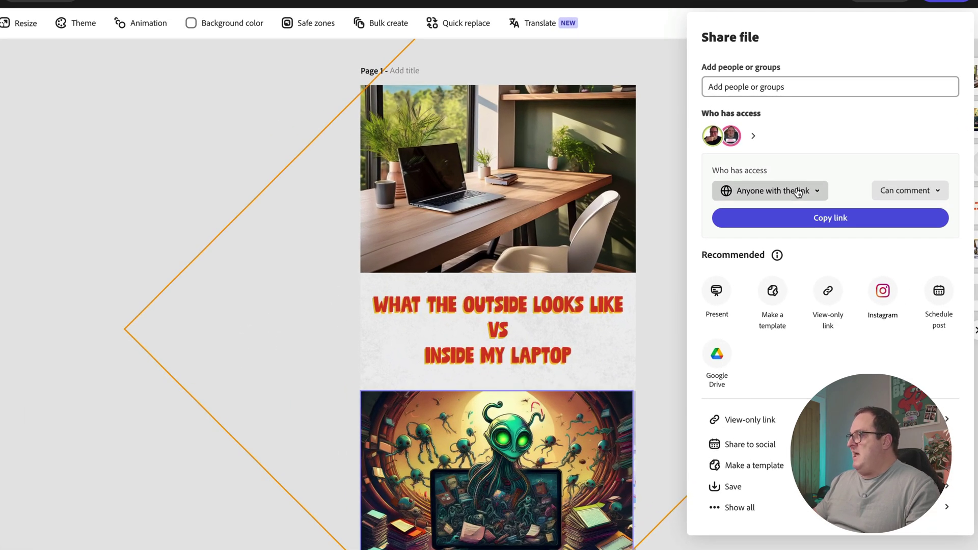
{"action": "left_click", "coordinate": [797, 192]}
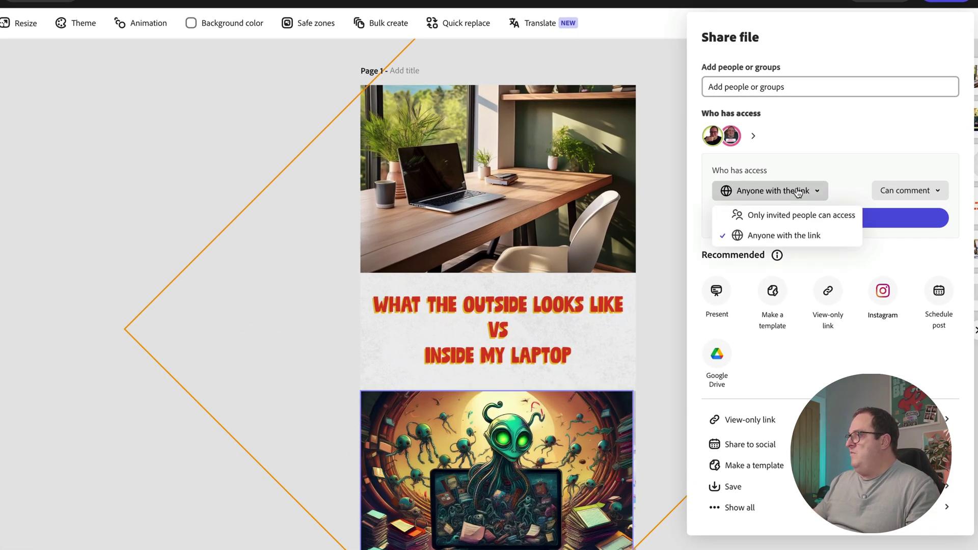
{"action": "left_click", "coordinate": [776, 220]}
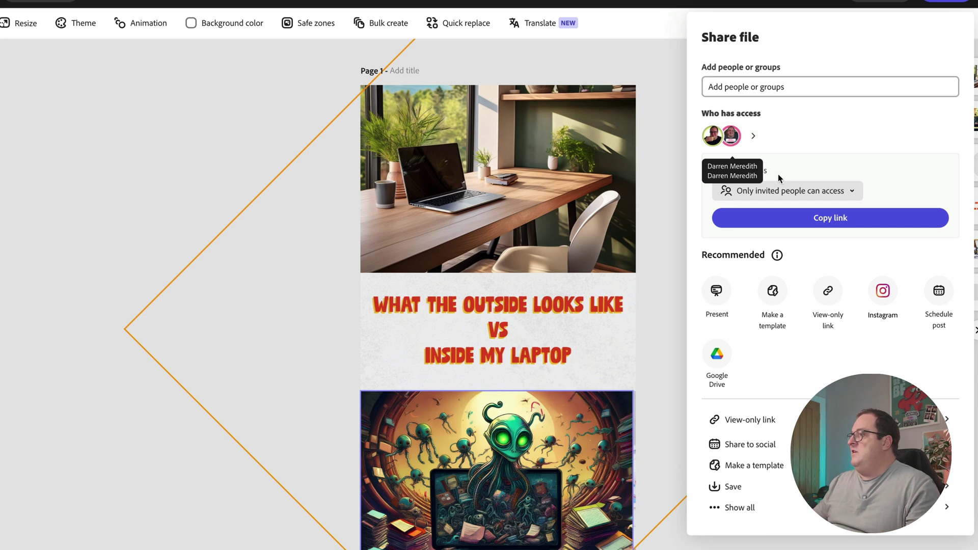
Set the sharing access to Anyone with the link with Can edit permission and copy the link.
{"action": "left_click", "coordinate": [781, 192]}
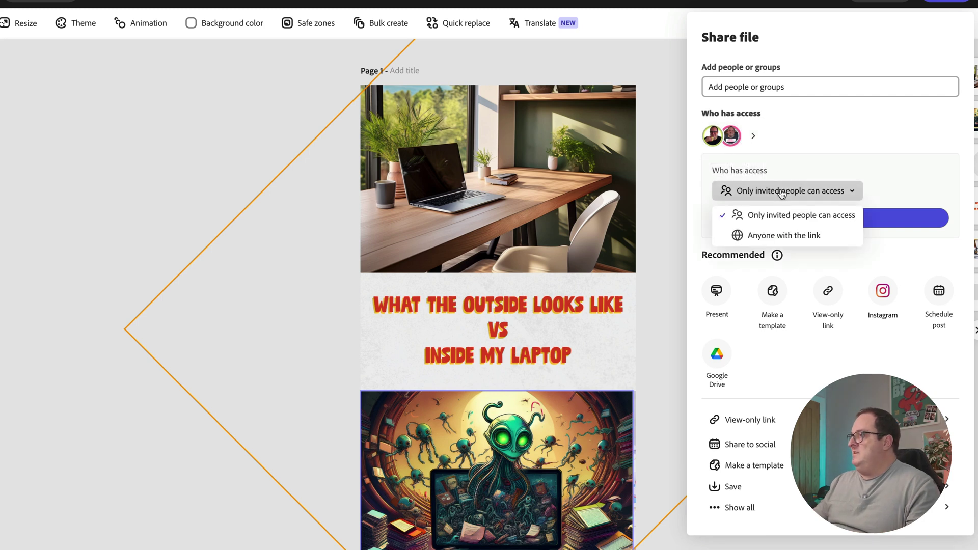
{"action": "left_click", "coordinate": [769, 235]}
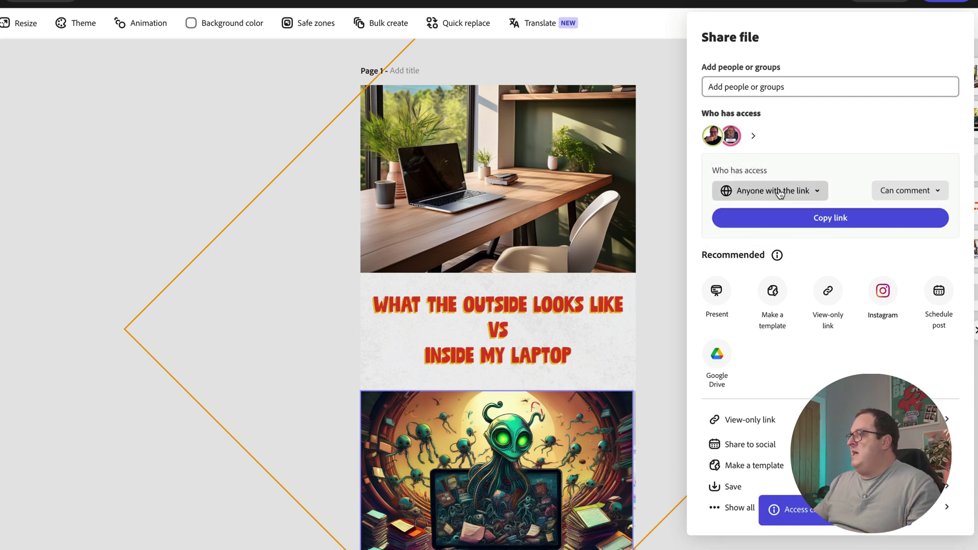
{"action": "left_click", "coordinate": [900, 196]}
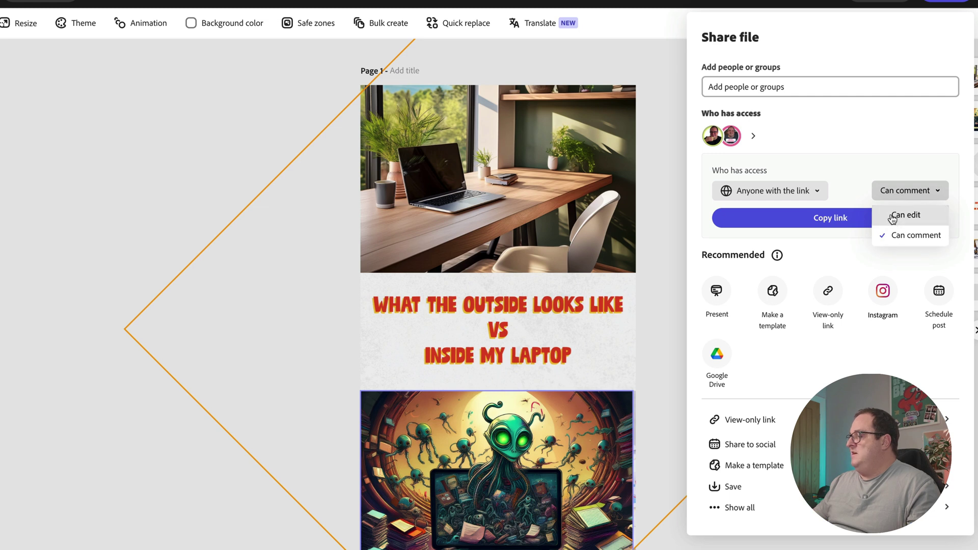
{"action": "left_click", "coordinate": [895, 214]}
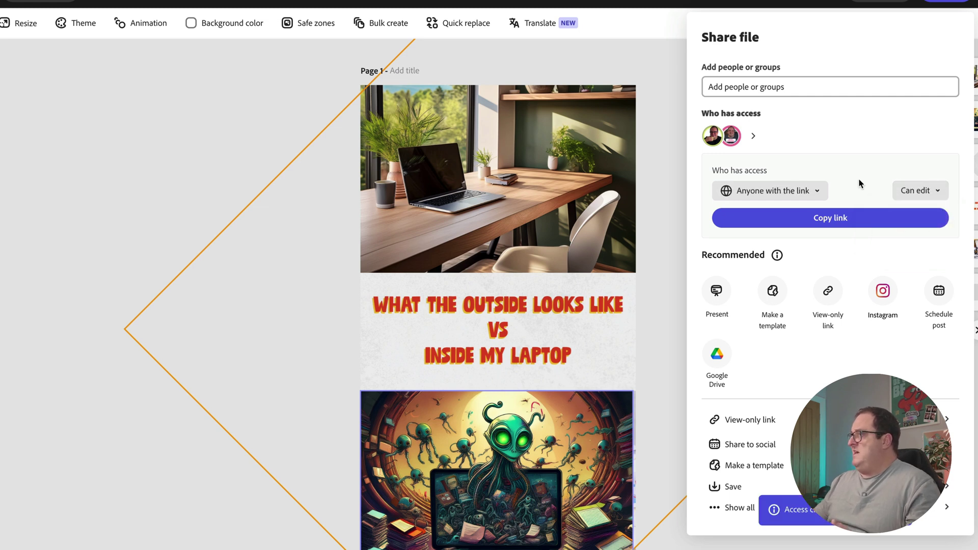
{"action": "left_click", "coordinate": [836, 219]}
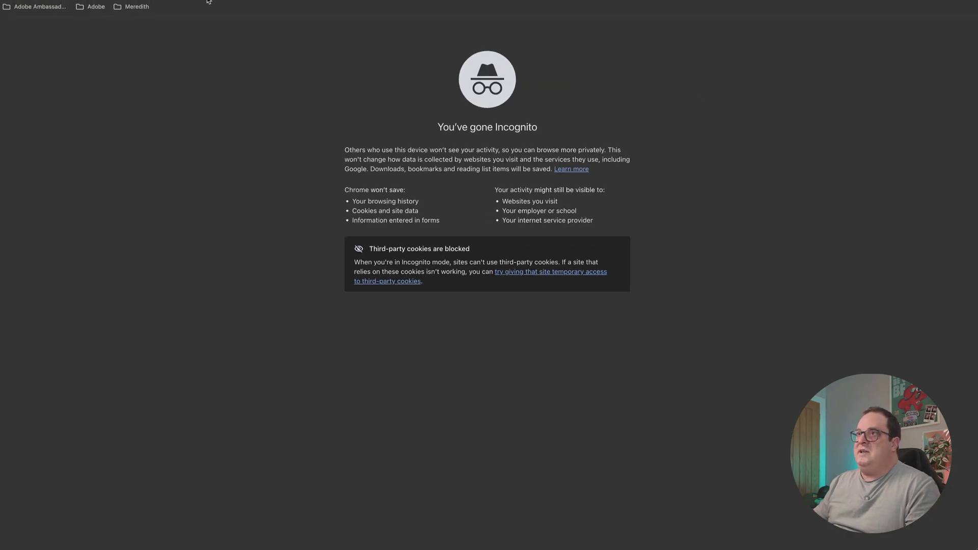
Open the copied share link in an Incognito browser window as a guest and enable all cookies.
{"action": "key", "text": "super+v"}
{"action": "key", "text": "Return"}
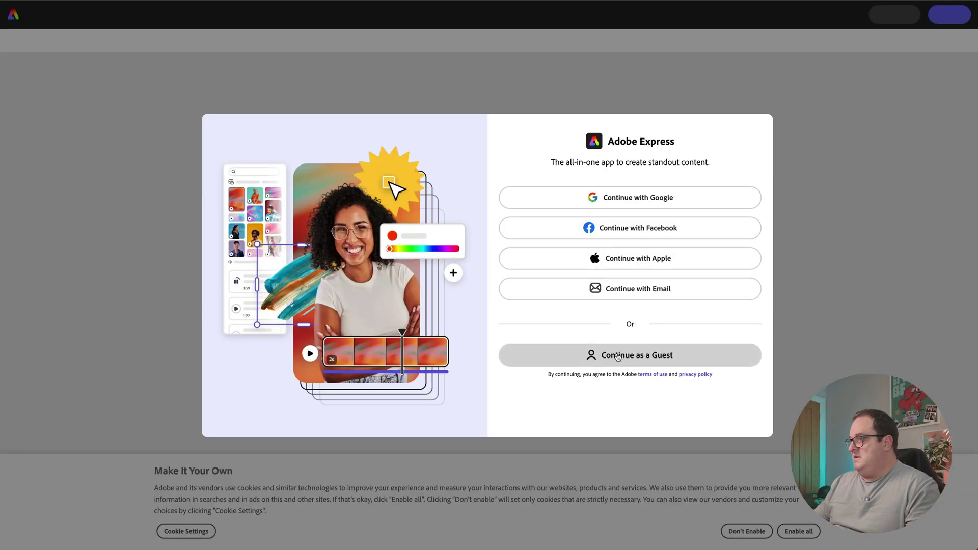
{"action": "left_click", "coordinate": [616, 354]}
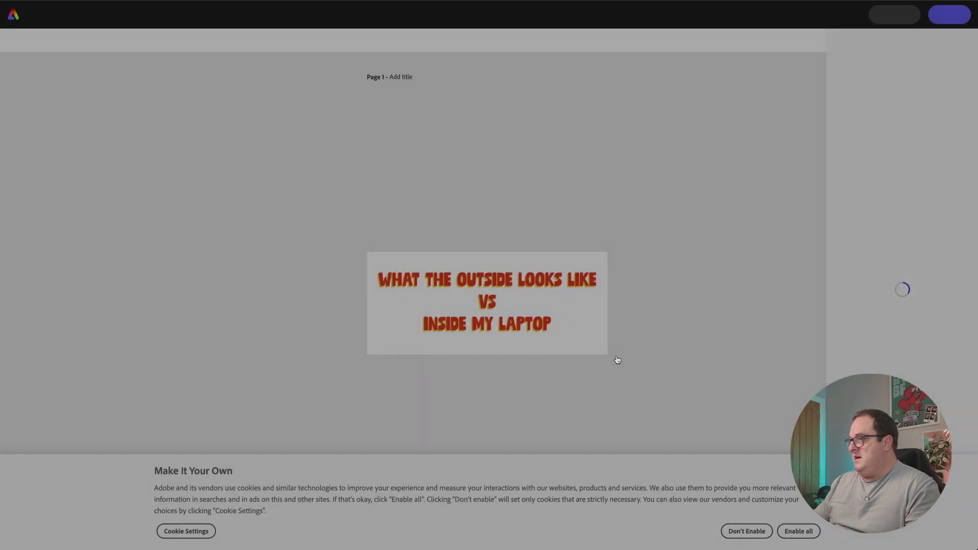
{"action": "left_click", "coordinate": [803, 536]}
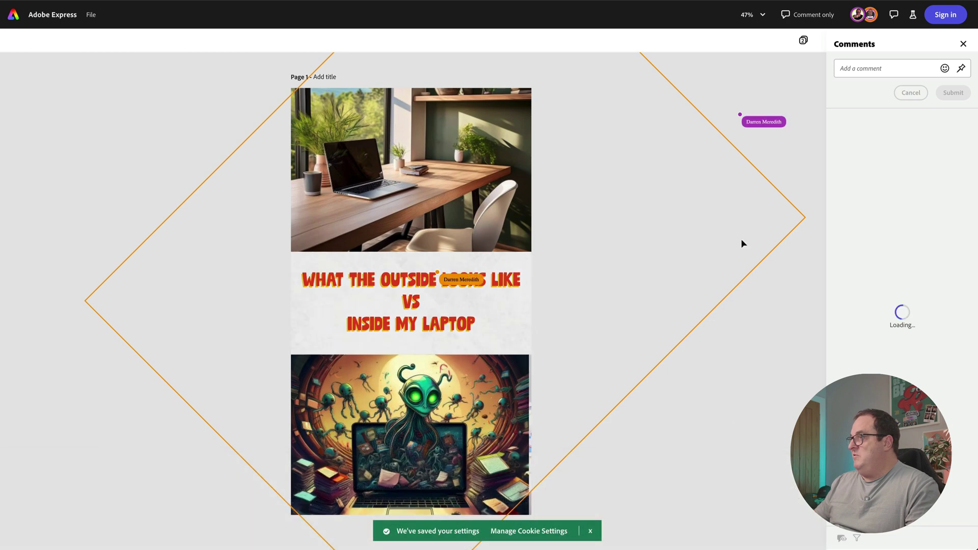
Submit the comment "Hello random person" on the shared design as a guest, entering a guest name.
{"action": "left_click", "coordinate": [857, 68]}
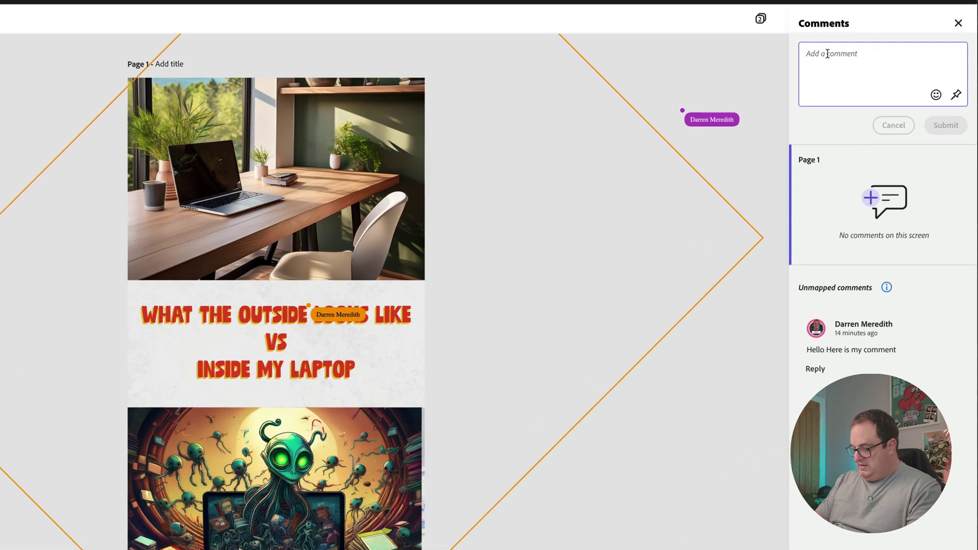
{"action": "type", "text": "Hello random person"}
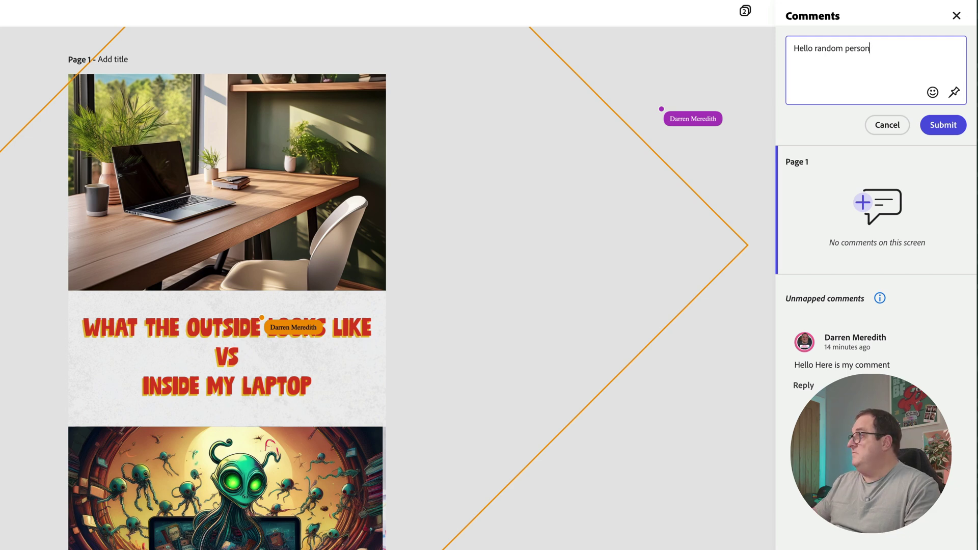
{"action": "left_click", "coordinate": [943, 125]}
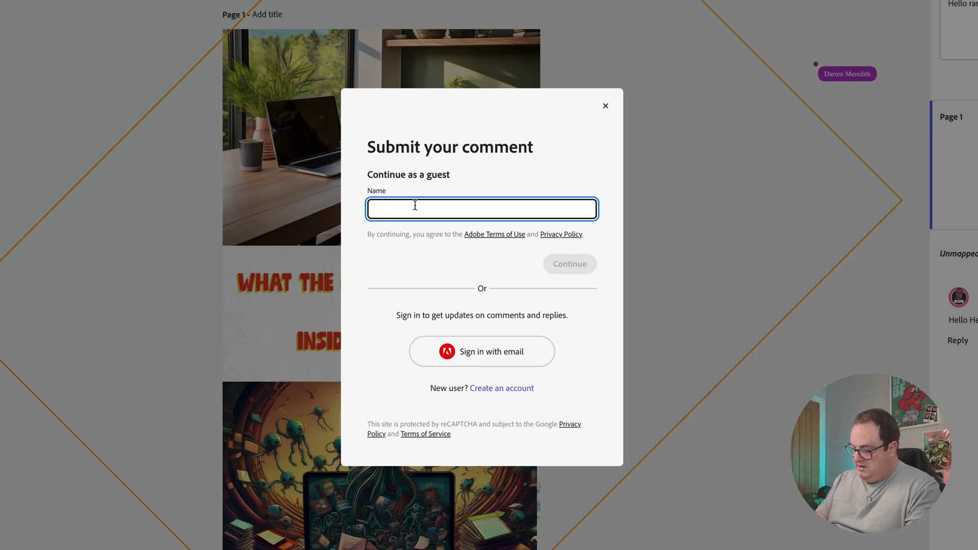
{"action": "type", "text": "Hedgehog man"}
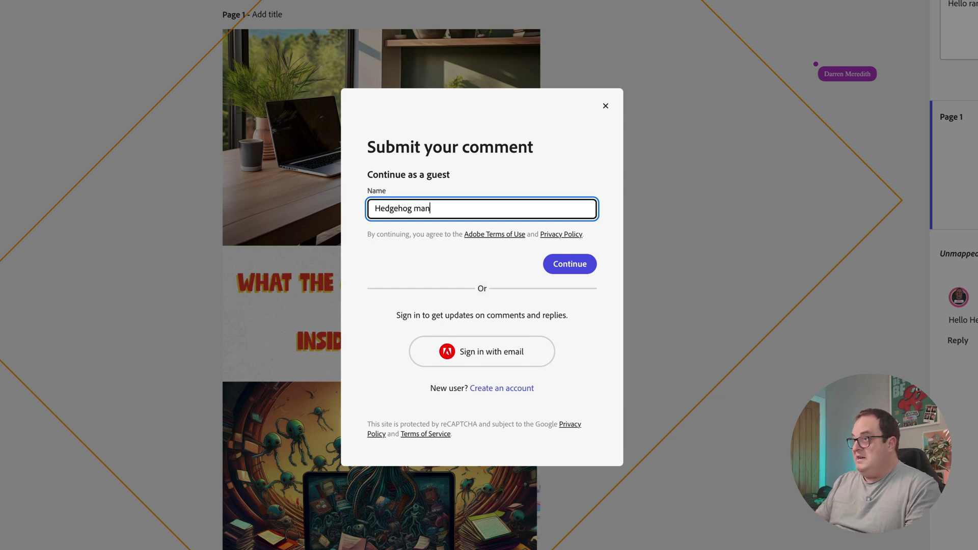
{"action": "left_click", "coordinate": [546, 260]}
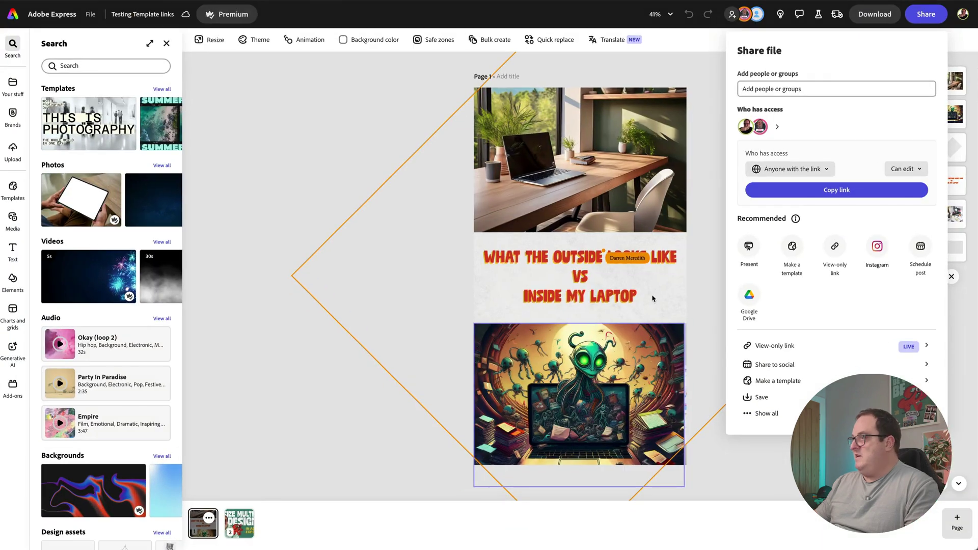
Back in the owner's file, leave the sharing settings and open the design's comments.
{"action": "left_click", "coordinate": [688, 179]}
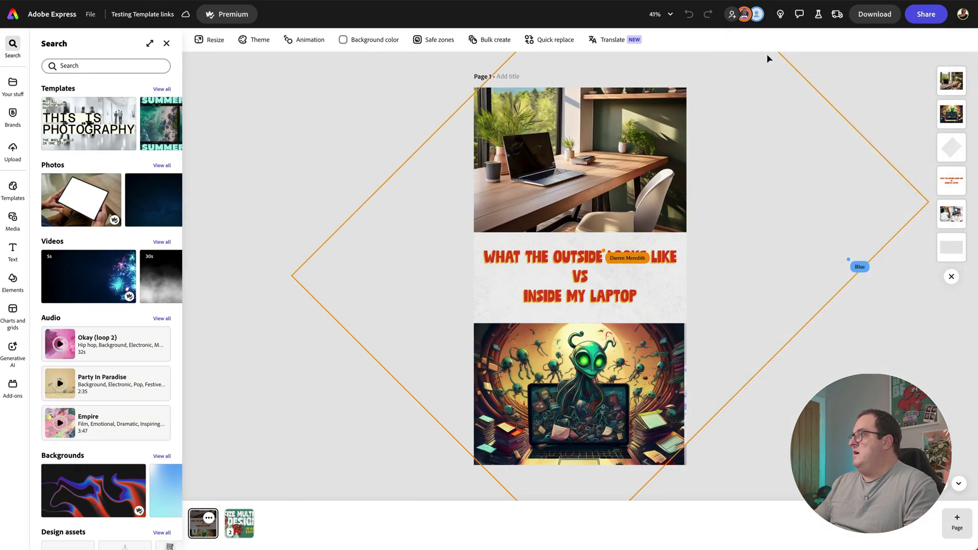
{"action": "left_click", "coordinate": [799, 15]}
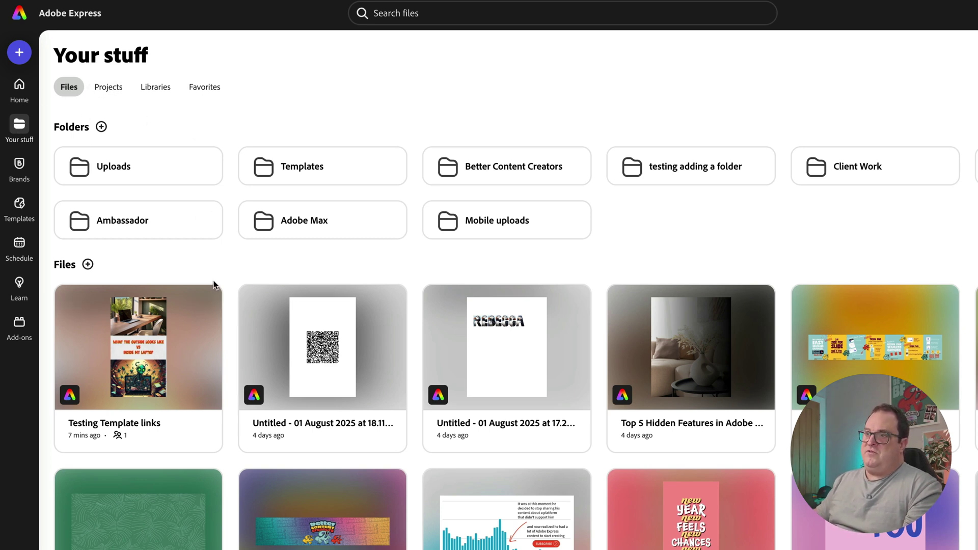
Move the Testing Template links file into the Templates project and show the list of projects.
{"action": "left_click", "coordinate": [204, 306]}
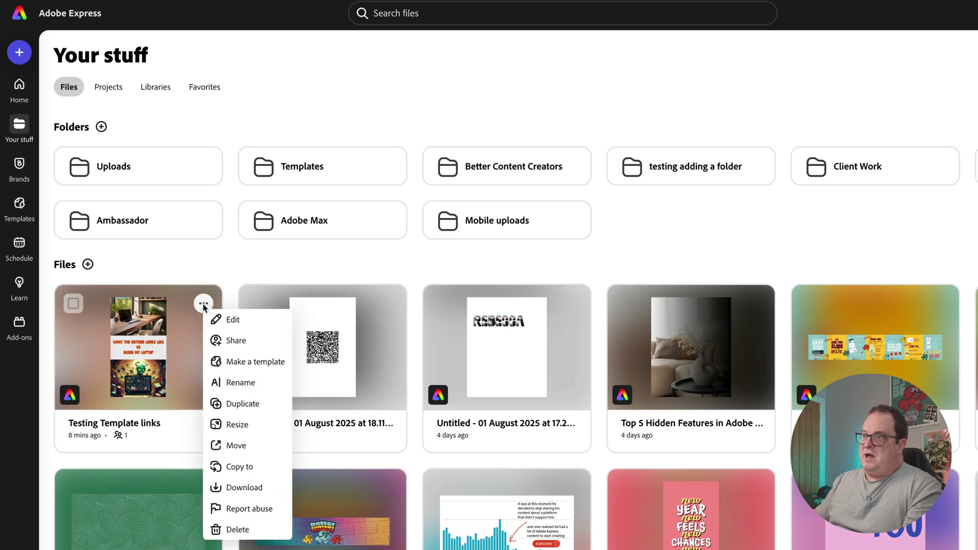
{"action": "left_click", "coordinate": [247, 446]}
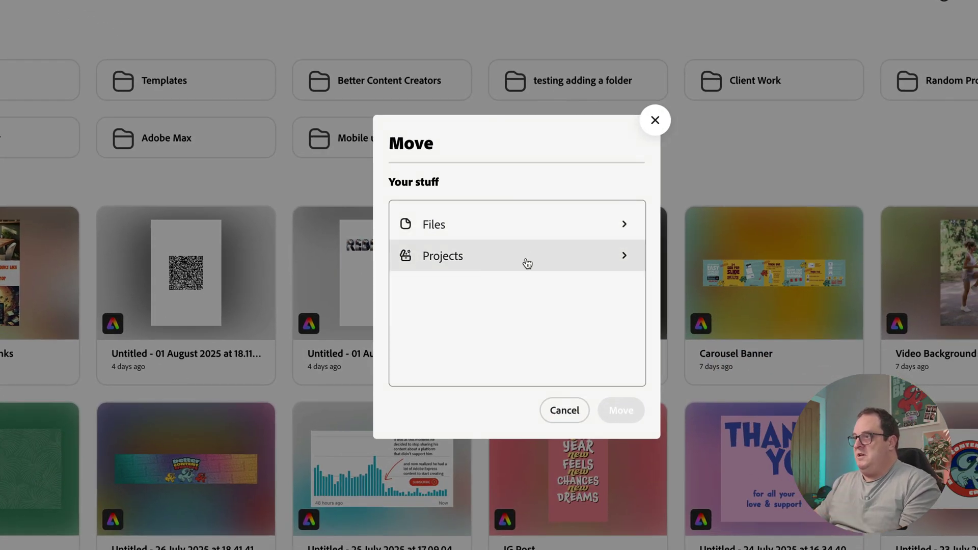
{"action": "left_click", "coordinate": [552, 261]}
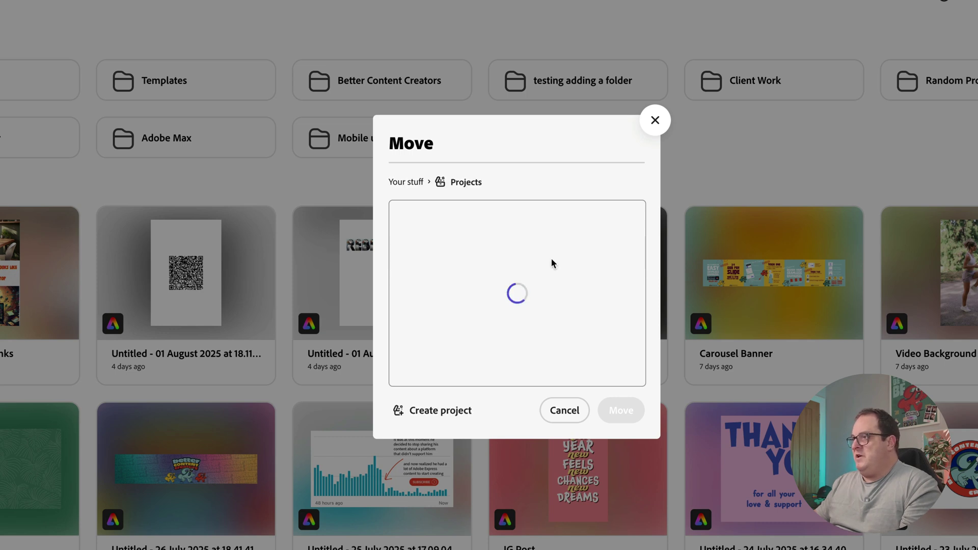
{"action": "left_click", "coordinate": [474, 225]}
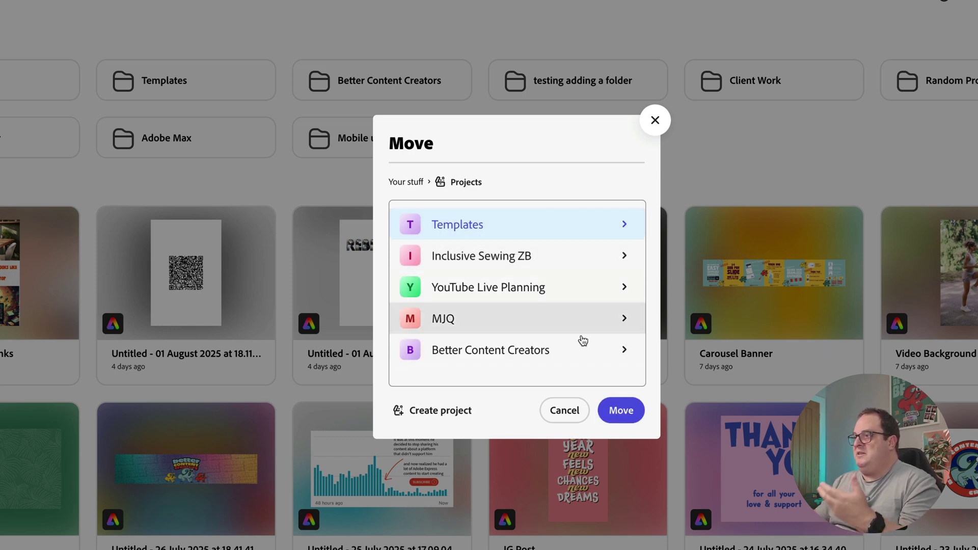
{"action": "left_click", "coordinate": [621, 411]}
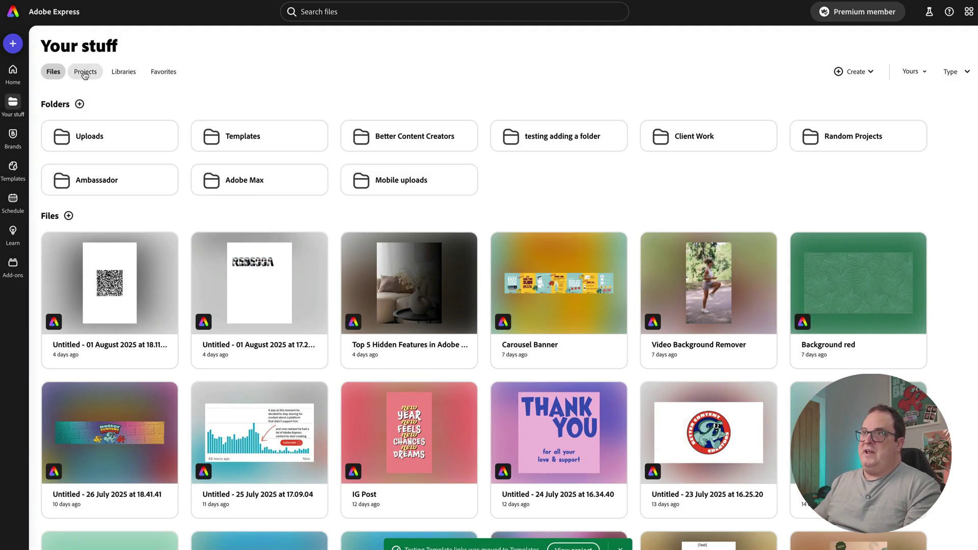
{"action": "left_click", "coordinate": [85, 72]}
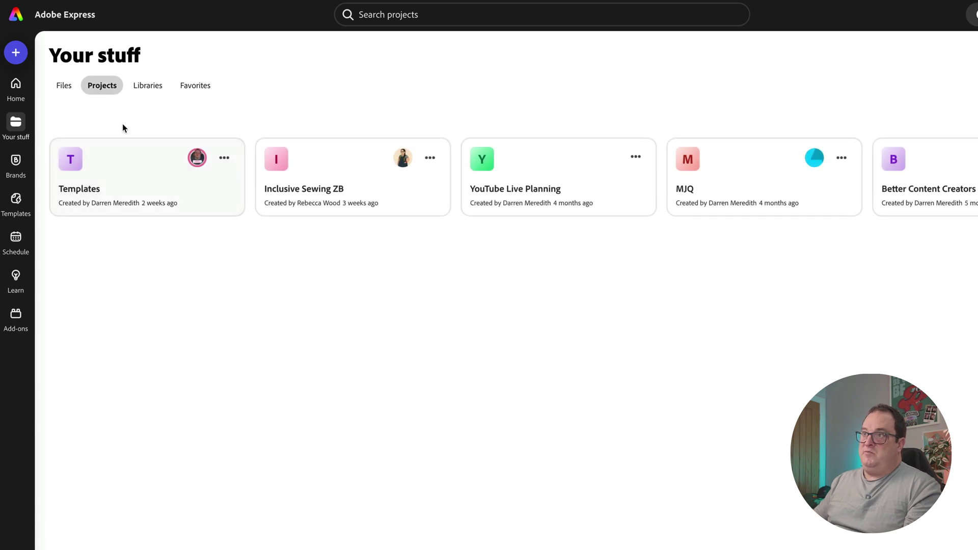
Check the owner and members of the Templates project and open the project's options.
{"action": "mouse_move", "coordinate": [197, 159]}
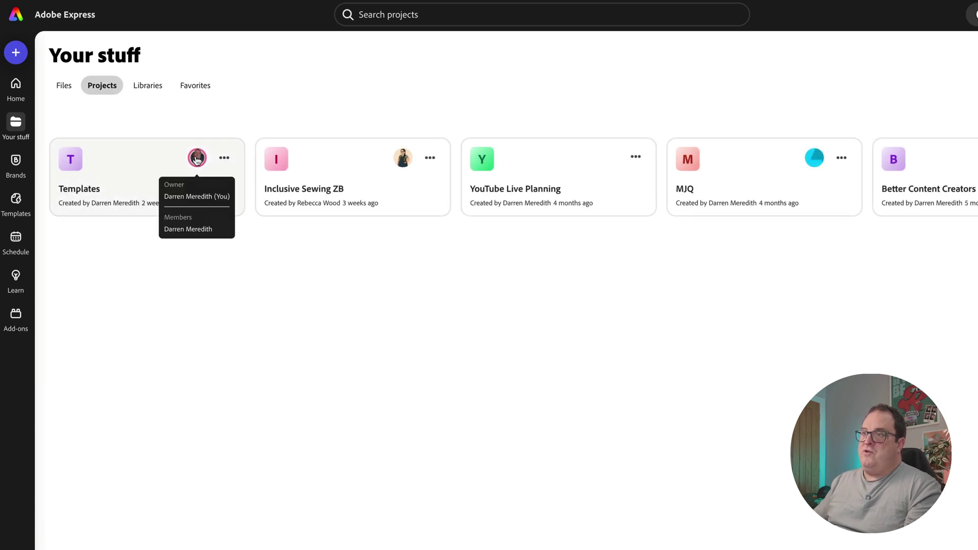
{"action": "left_click", "coordinate": [224, 160]}
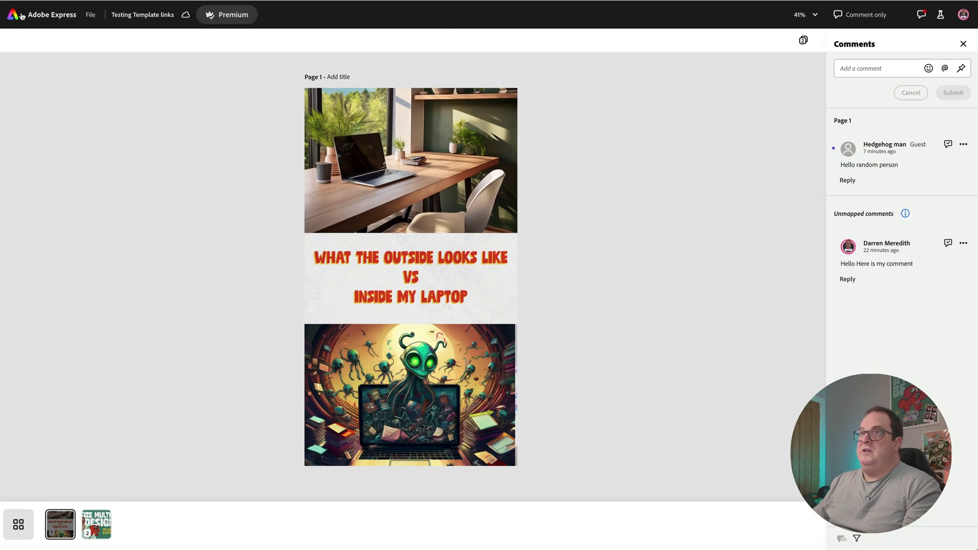
From the invited member's account, leave the comment-only view and open the Testing Template links file in the shared Templates project.
{"action": "left_click", "coordinate": [15, 16]}
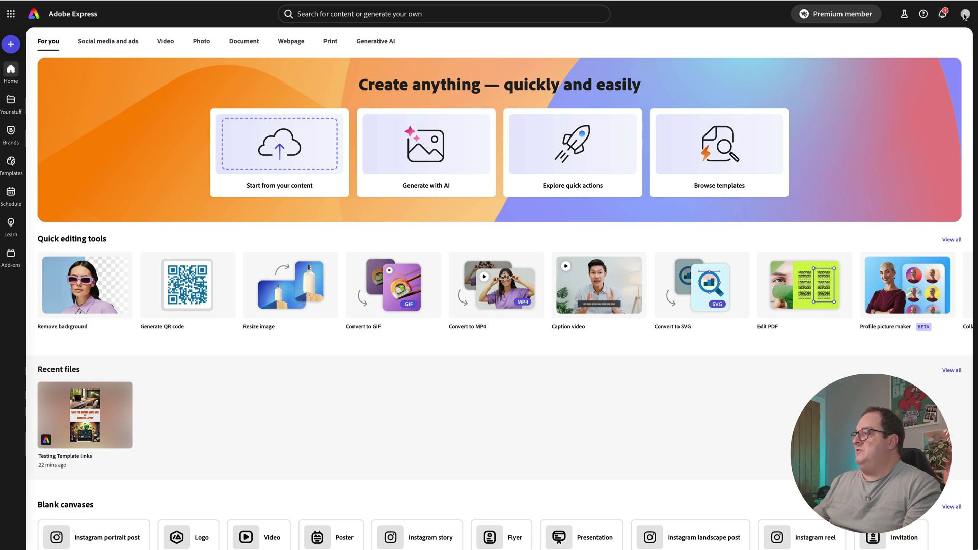
{"action": "left_click", "coordinate": [11, 101]}
{"action": "left_click", "coordinate": [115, 97]}
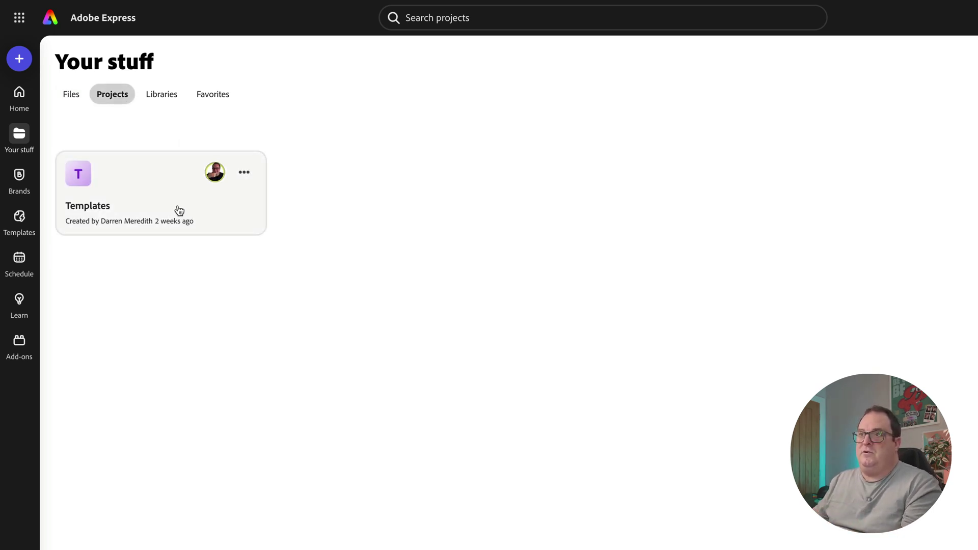
{"action": "left_click", "coordinate": [180, 210]}
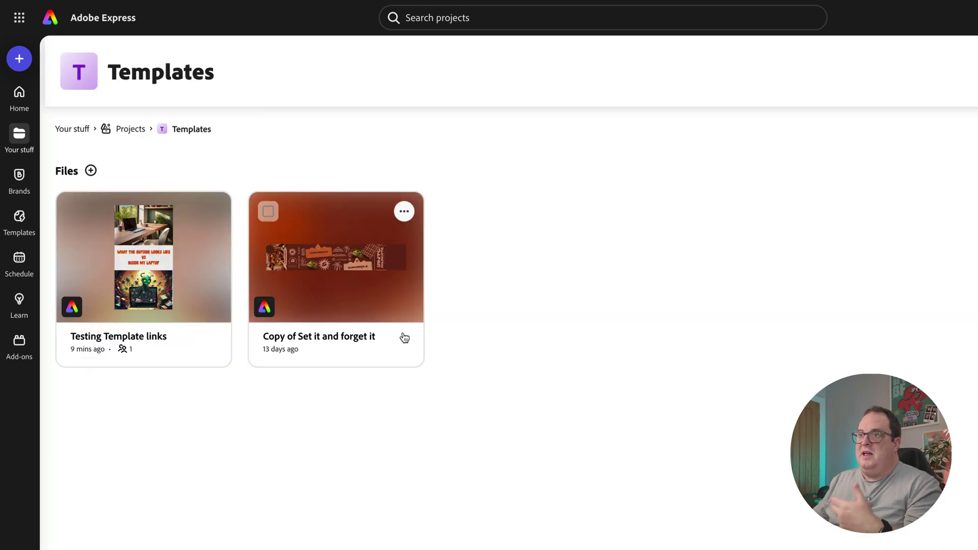
{"action": "left_click", "coordinate": [151, 259]}
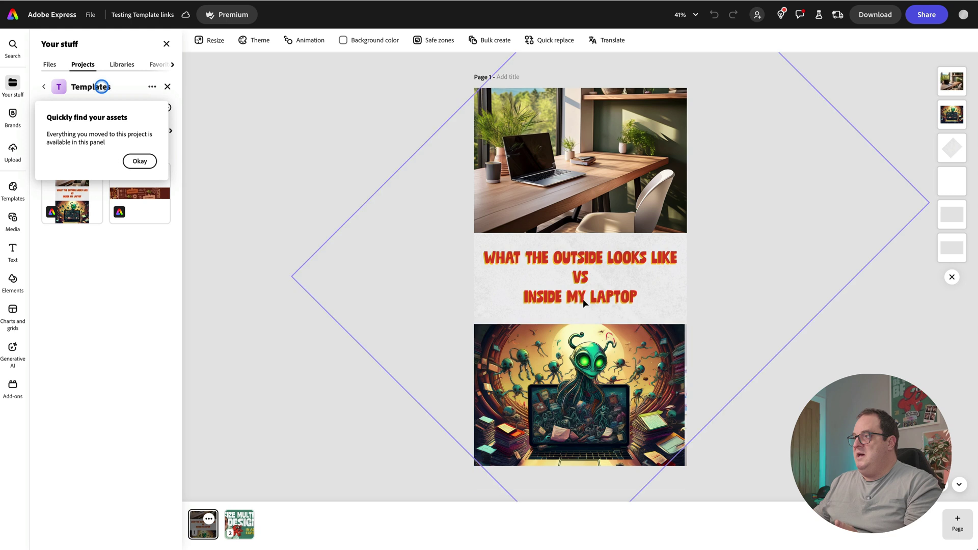
Send the large diamond-shaped image layer to the back of the layer stack and select the headline text.
{"action": "left_click", "coordinate": [937, 266]}
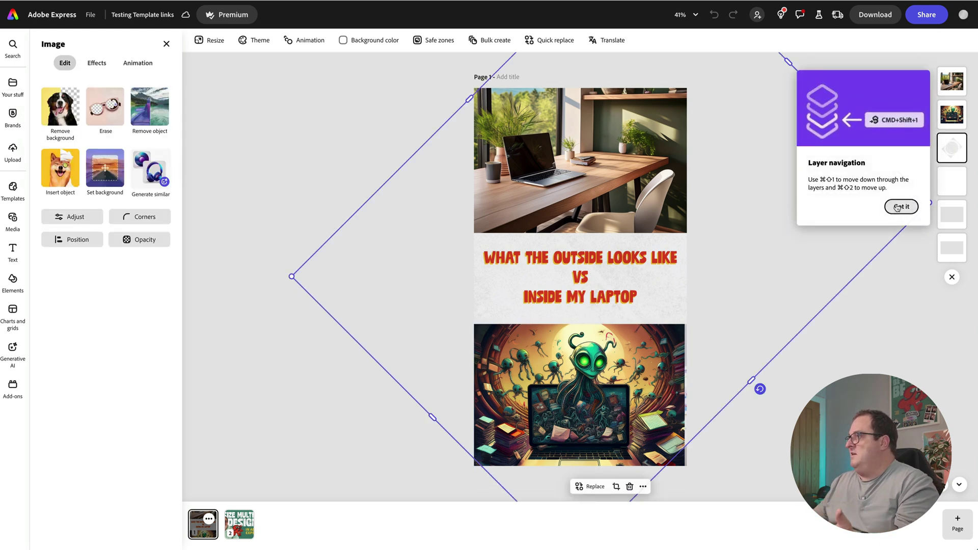
{"action": "left_click", "coordinate": [899, 207]}
{"action": "left_click_drag", "start_coordinate": [949, 155], "coordinate": [950, 250]}
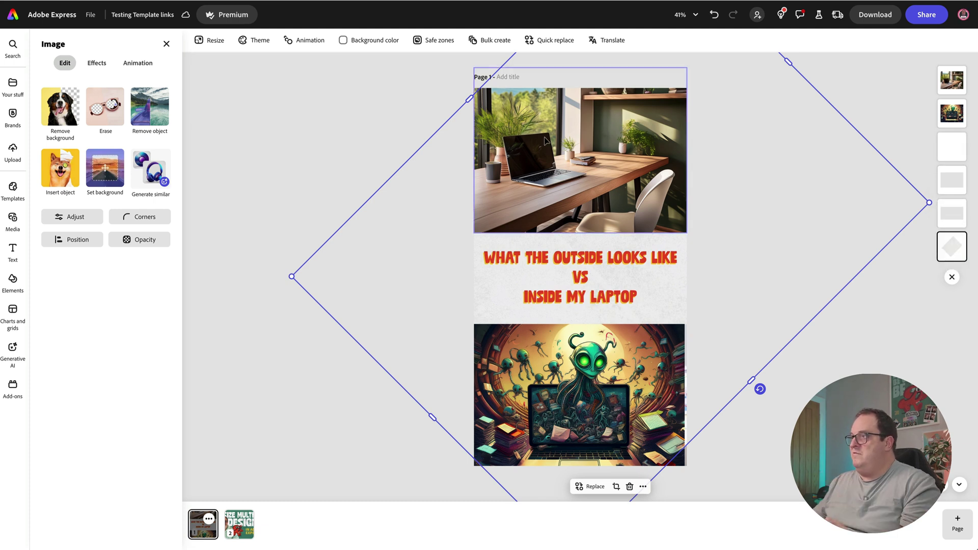
{"action": "left_click", "coordinate": [549, 142]}
{"action": "left_click", "coordinate": [519, 252]}
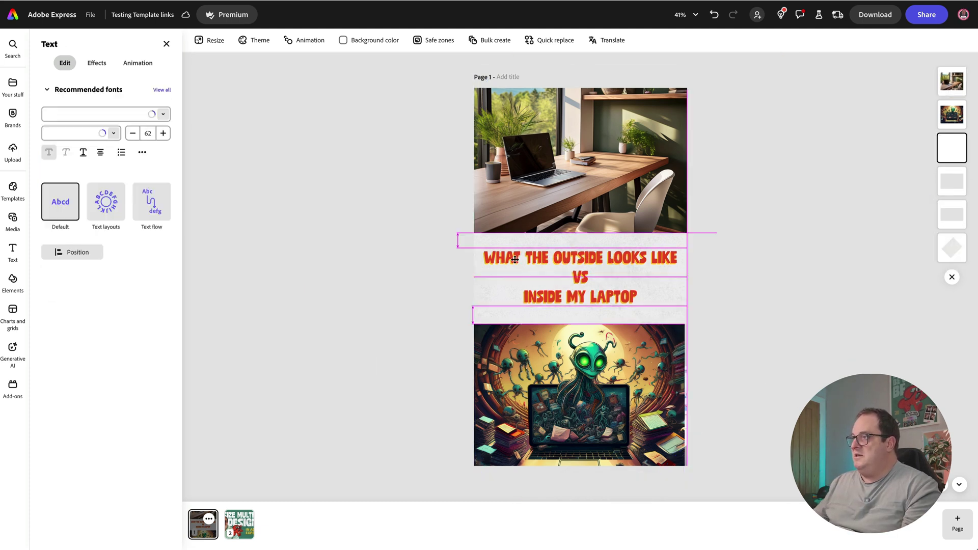
{"action": "left_click", "coordinate": [582, 275]}
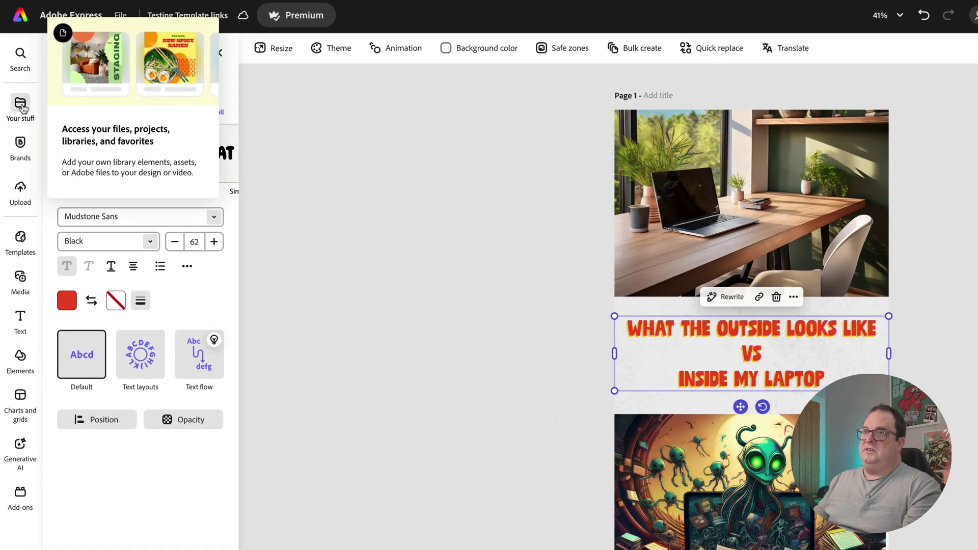
Leave the design and reopen the shared Templates project to show its files.
{"action": "left_click", "coordinate": [13, 83]}
{"action": "left_click", "coordinate": [13, 15]}
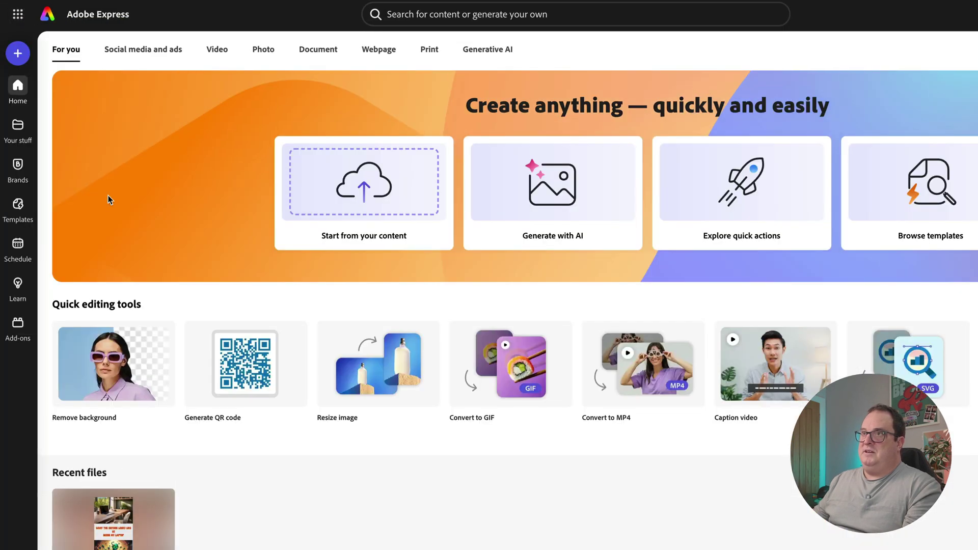
{"action": "left_click", "coordinate": [17, 124]}
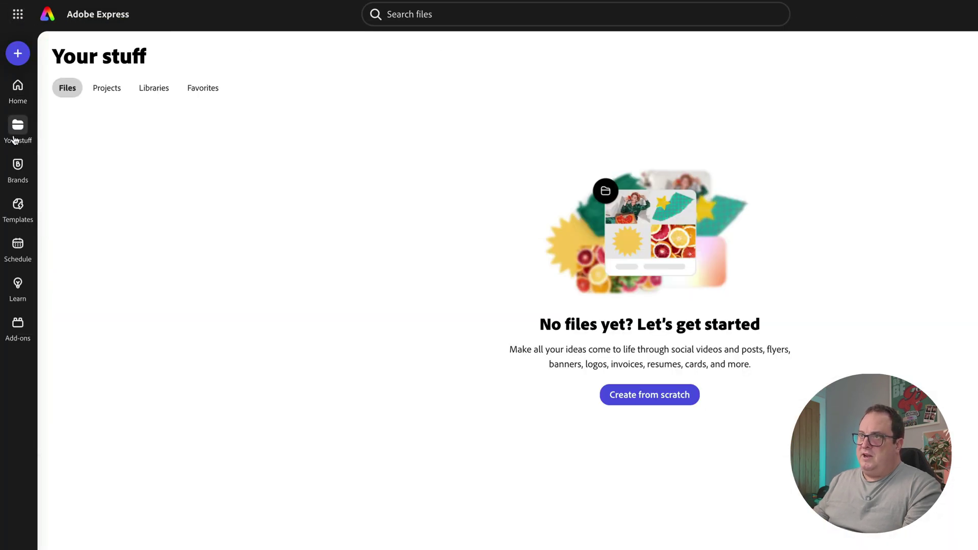
{"action": "left_click", "coordinate": [121, 94]}
{"action": "left_click", "coordinate": [130, 172]}
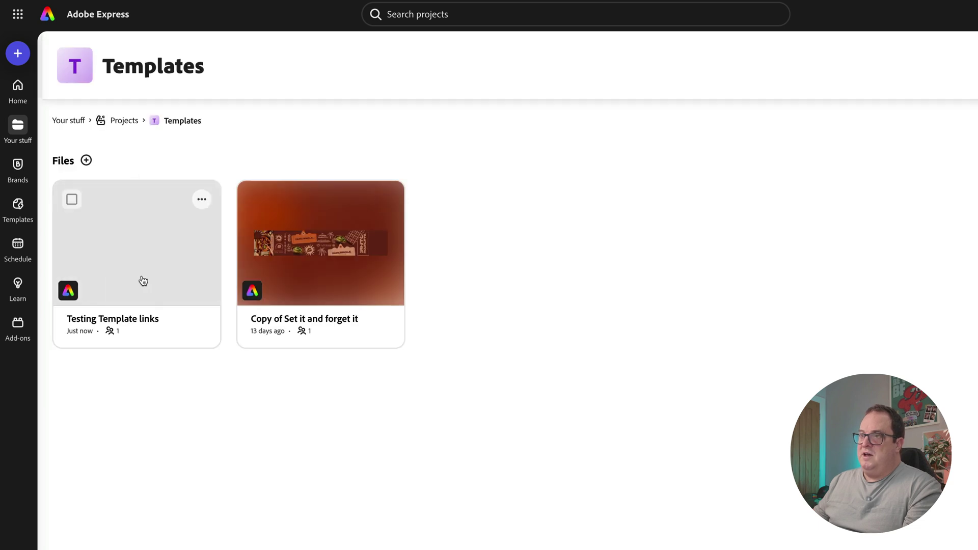
Duplicate the Testing Template links file under the name "Duplicate Testing Template links".
{"action": "left_click", "coordinate": [201, 199]}
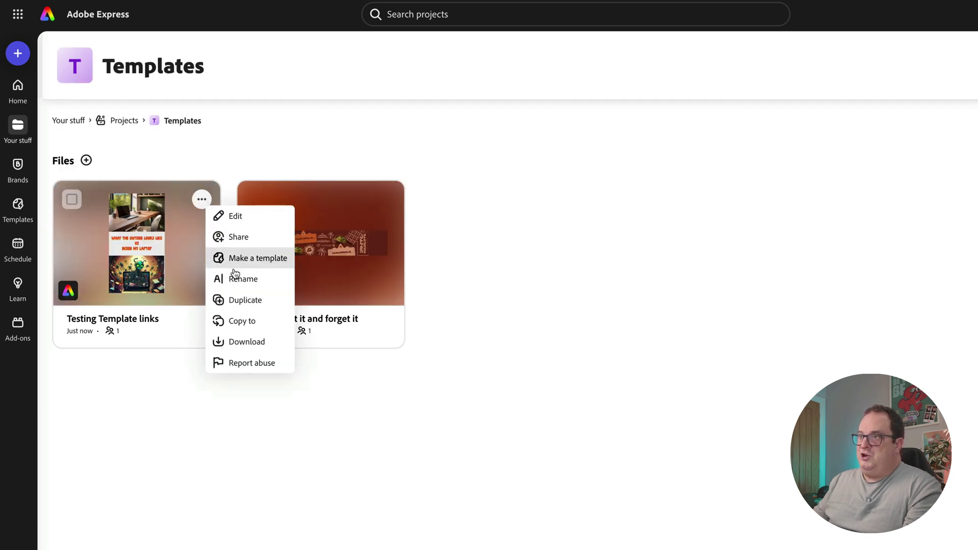
{"action": "left_click", "coordinate": [239, 300]}
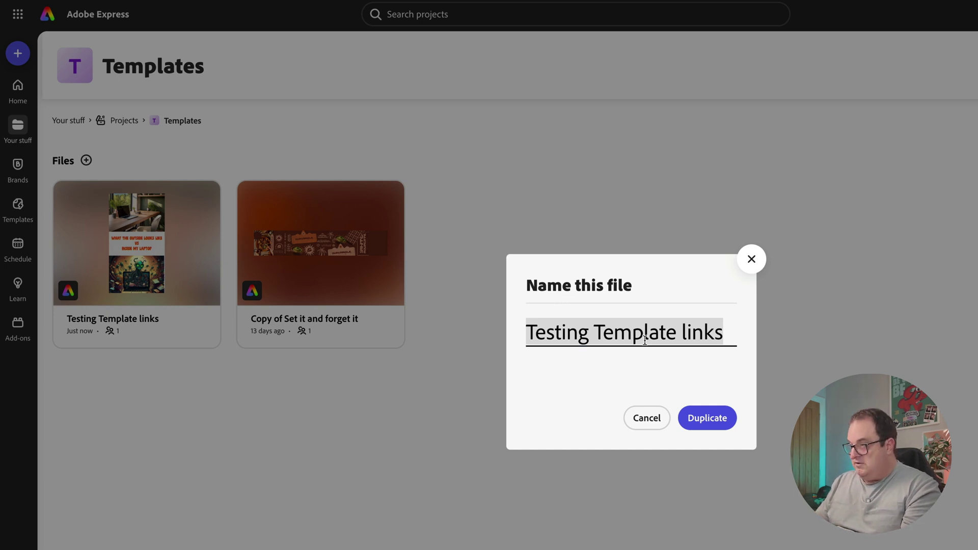
{"action": "left_click", "coordinate": [535, 324]}
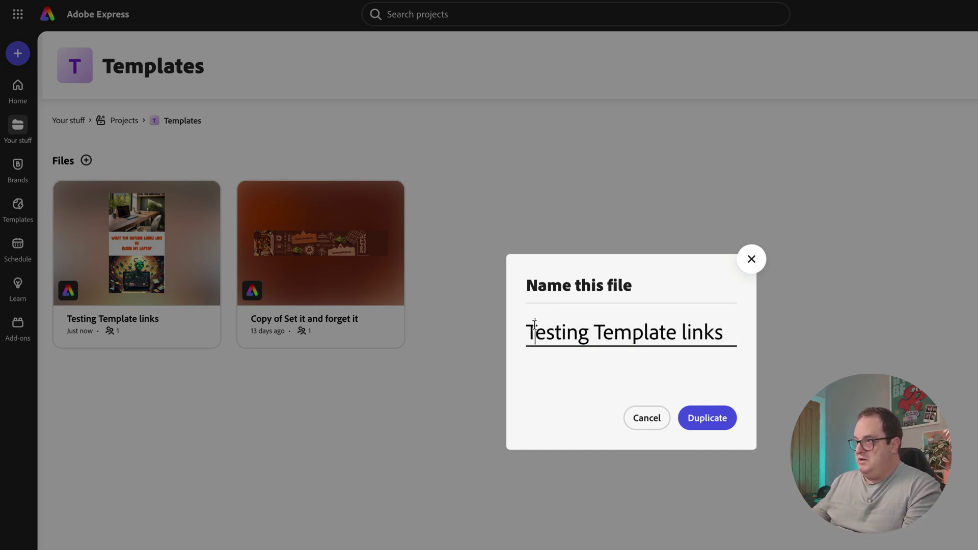
{"action": "type", "text": "Duplicate"}
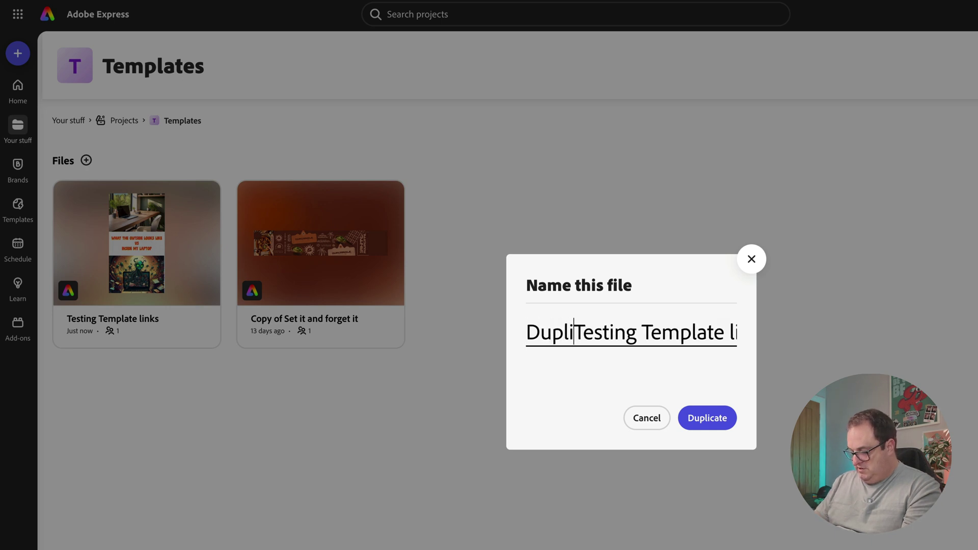
{"action": "left_click", "coordinate": [685, 416]}
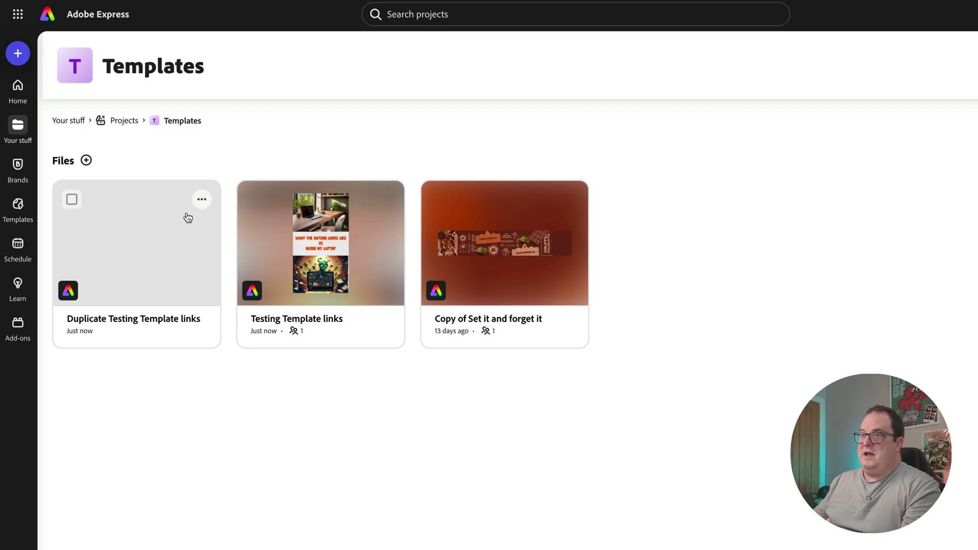
Move the Duplicate Testing Template links file into the member's own Files, accepting the transfer of ownership, and open it there.
{"action": "left_click", "coordinate": [202, 200]}
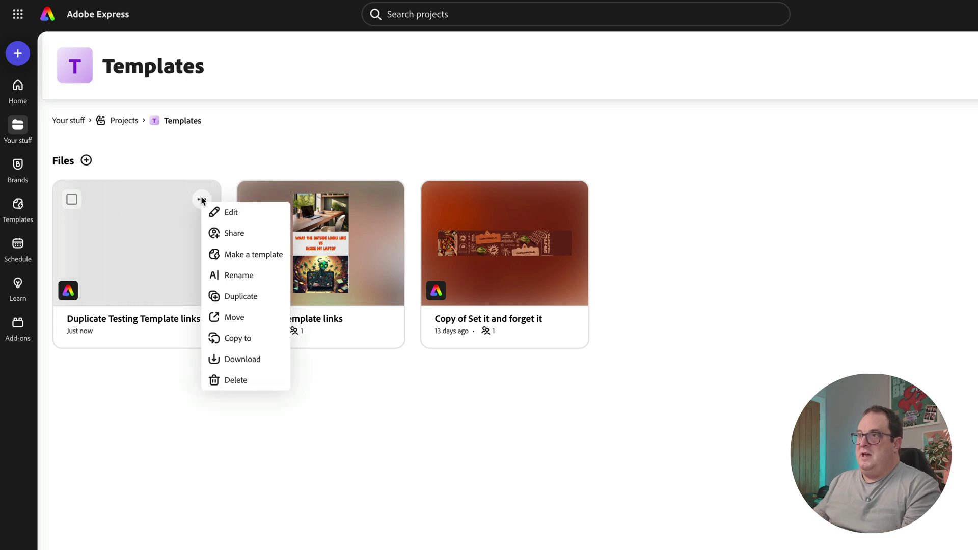
{"action": "left_click", "coordinate": [246, 316]}
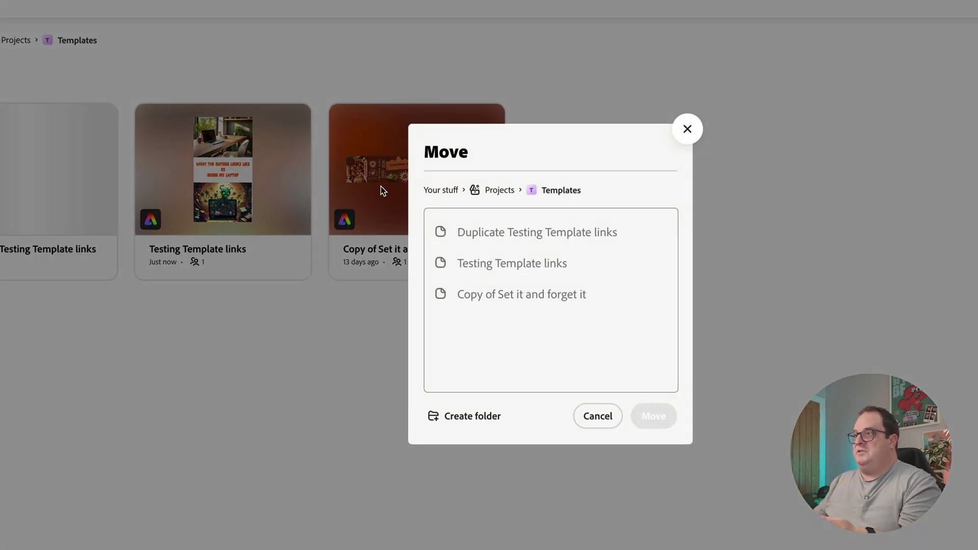
{"action": "left_click", "coordinate": [431, 189]}
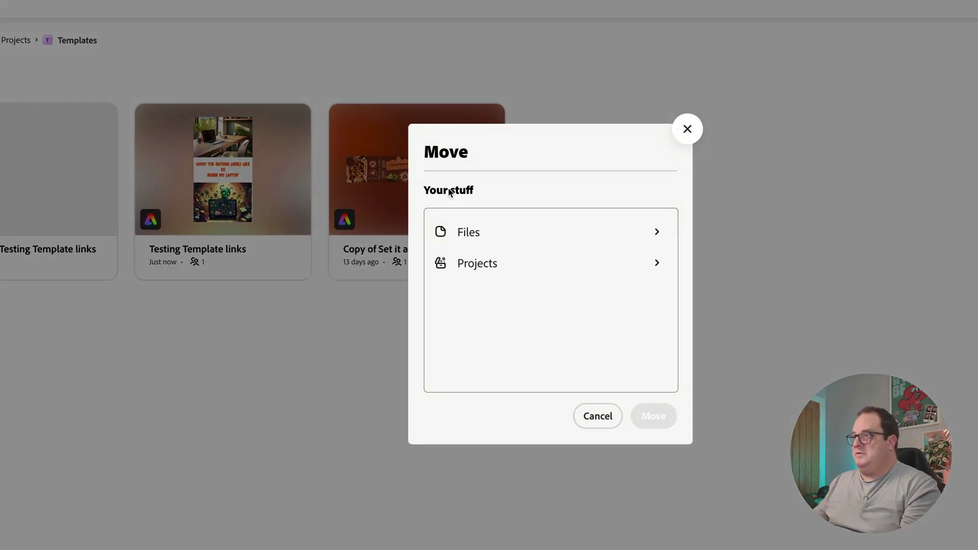
{"action": "left_click", "coordinate": [482, 231]}
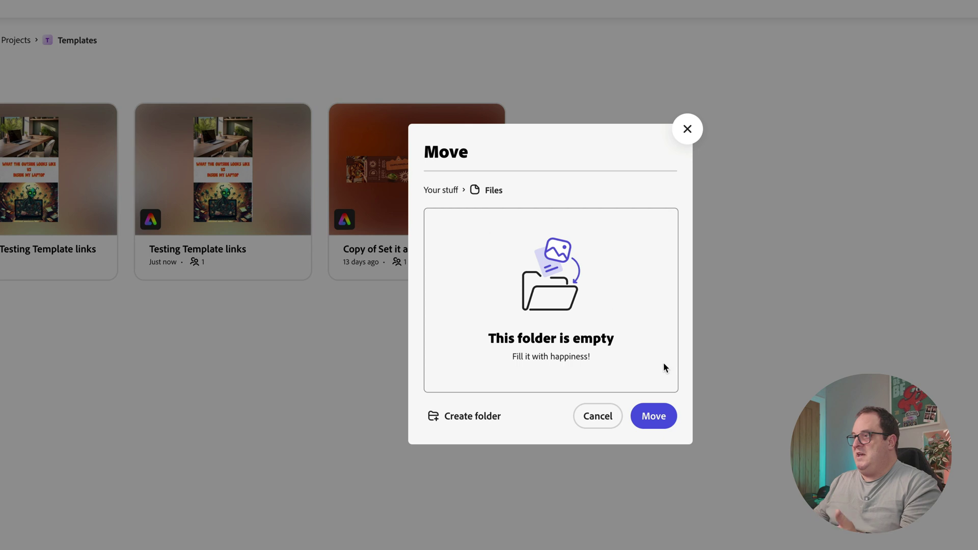
{"action": "left_click", "coordinate": [657, 418]}
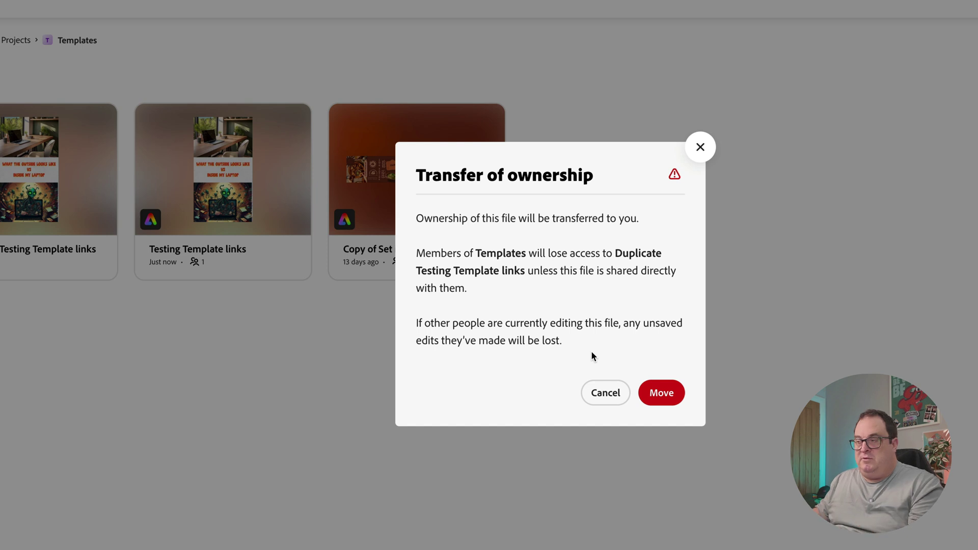
{"action": "left_click", "coordinate": [676, 401]}
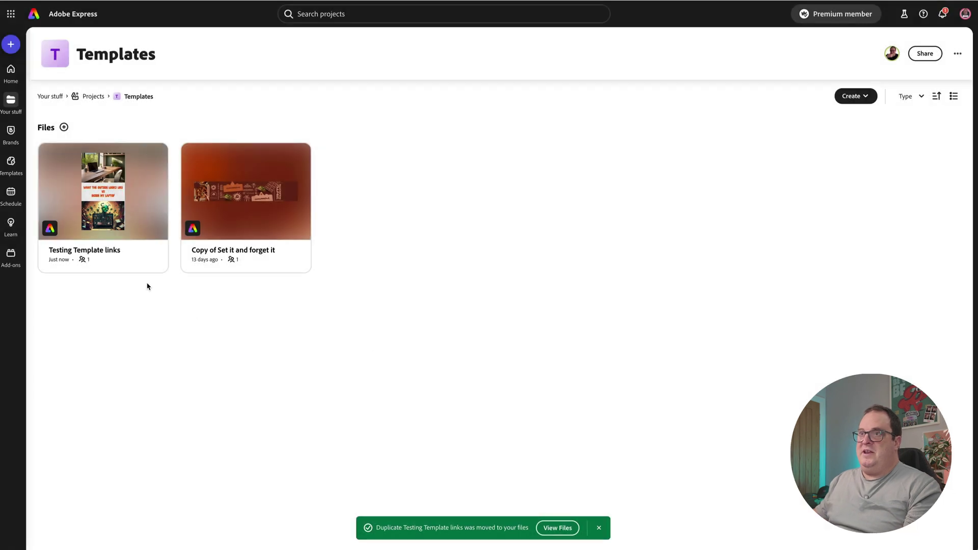
{"action": "left_click", "coordinate": [15, 101]}
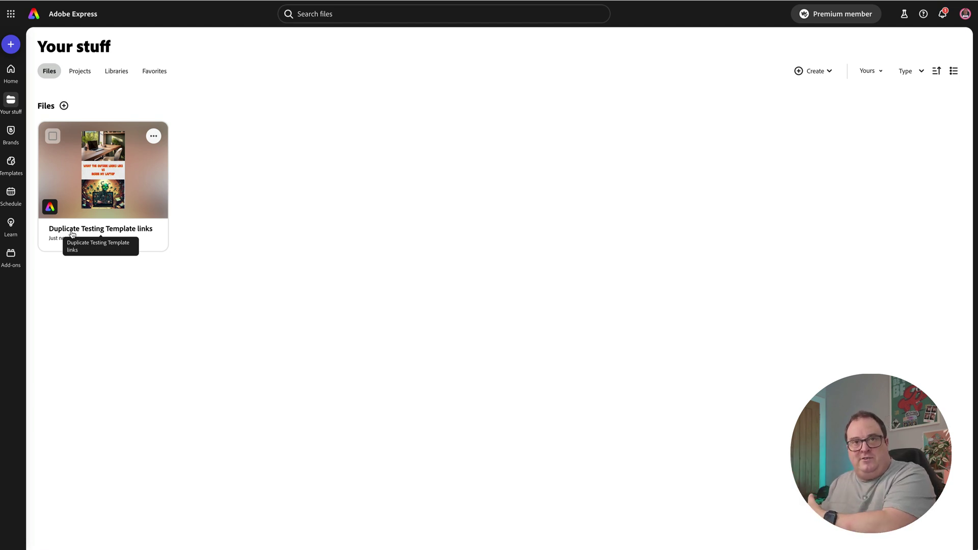
{"action": "left_click", "coordinate": [72, 232]}
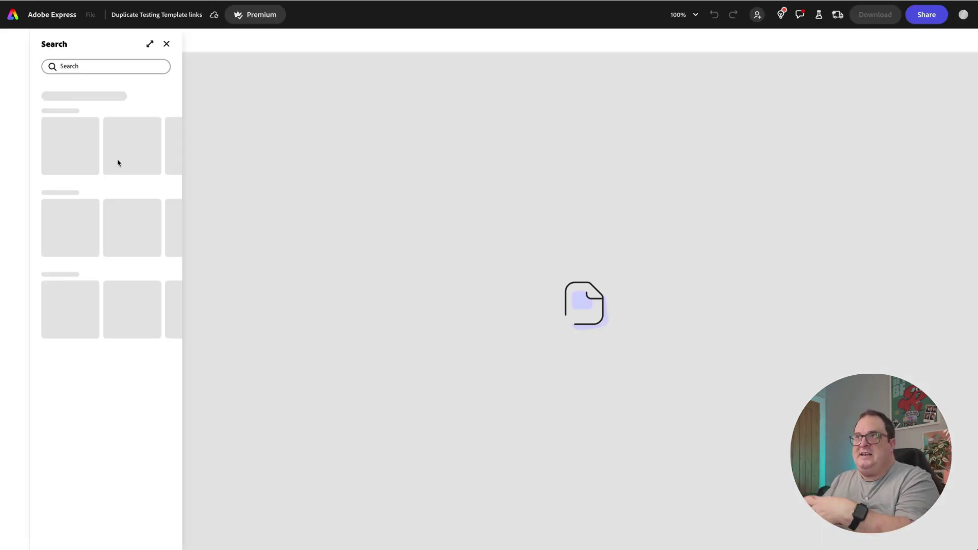
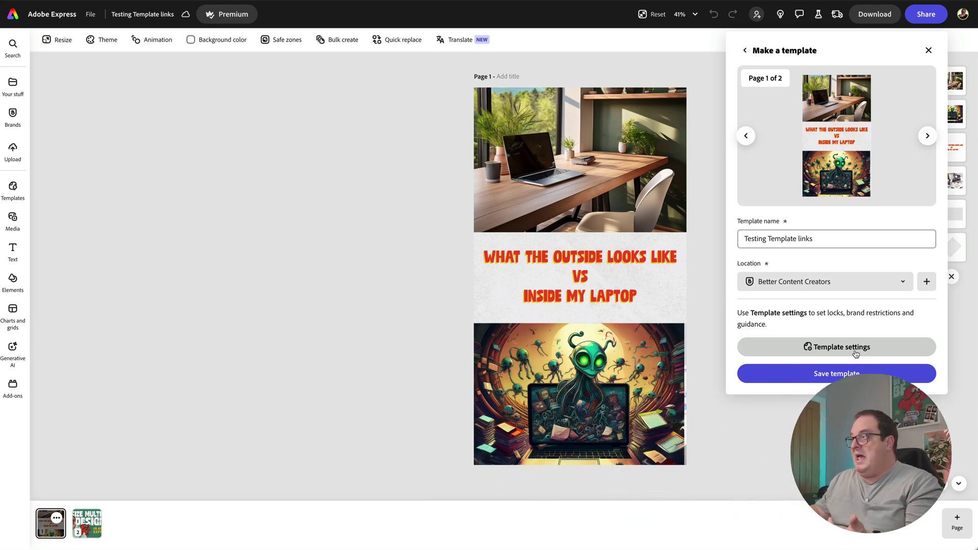
View the template settings of the Testing Template links design, then select the headline text on page 1.
{"action": "left_click", "coordinate": [856, 353]}
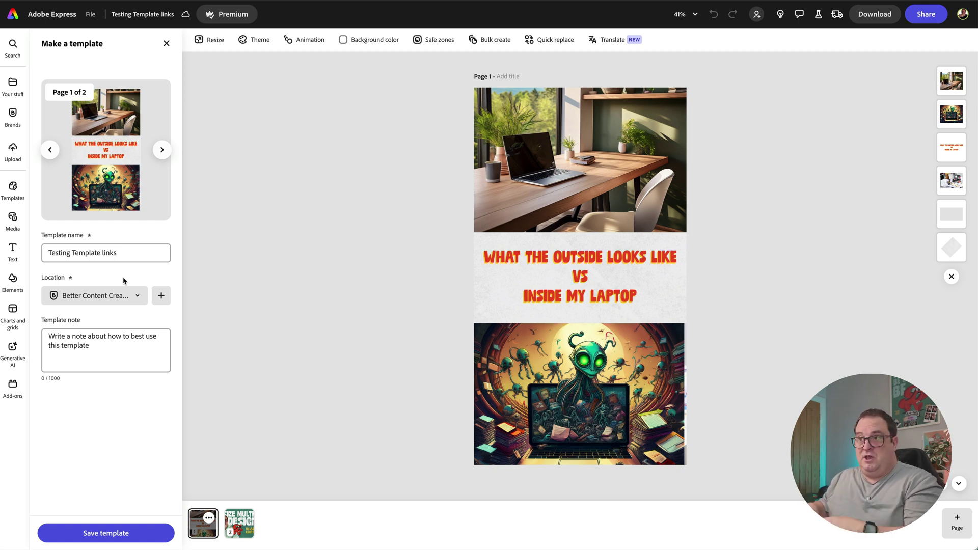
{"action": "left_click", "coordinate": [576, 305]}
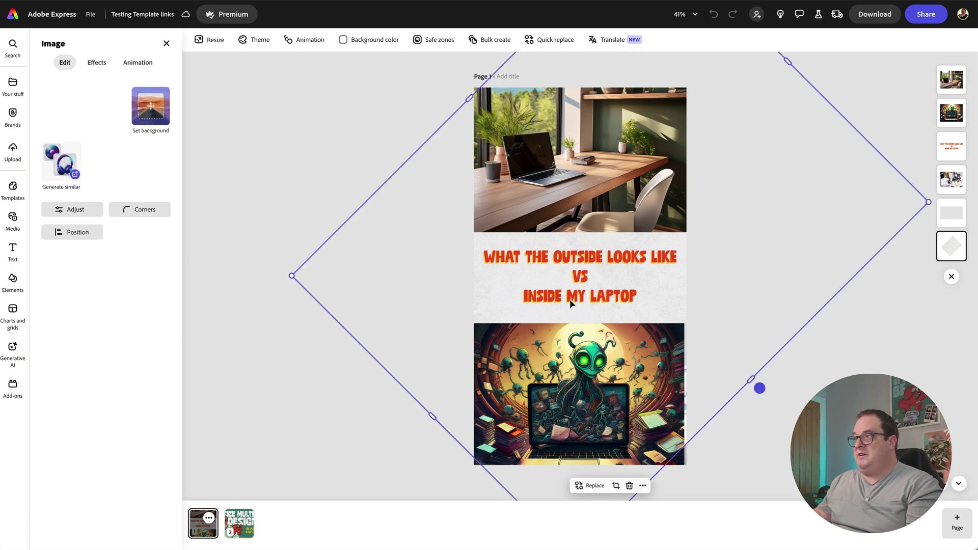
{"action": "left_click", "coordinate": [549, 286]}
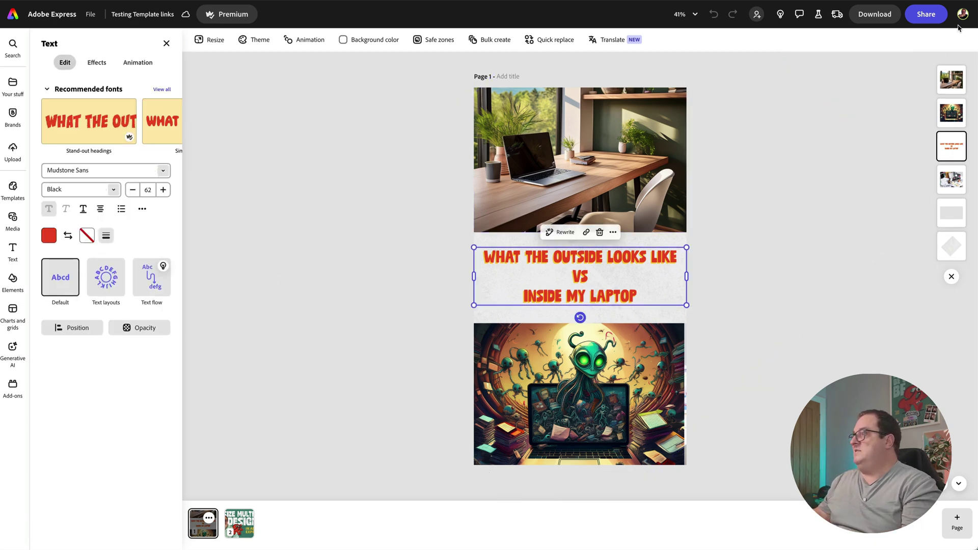
Save the design as a template named "Testing Template links" in the Better Content Creators brand and return to the home page.
{"action": "left_click", "coordinate": [922, 17]}
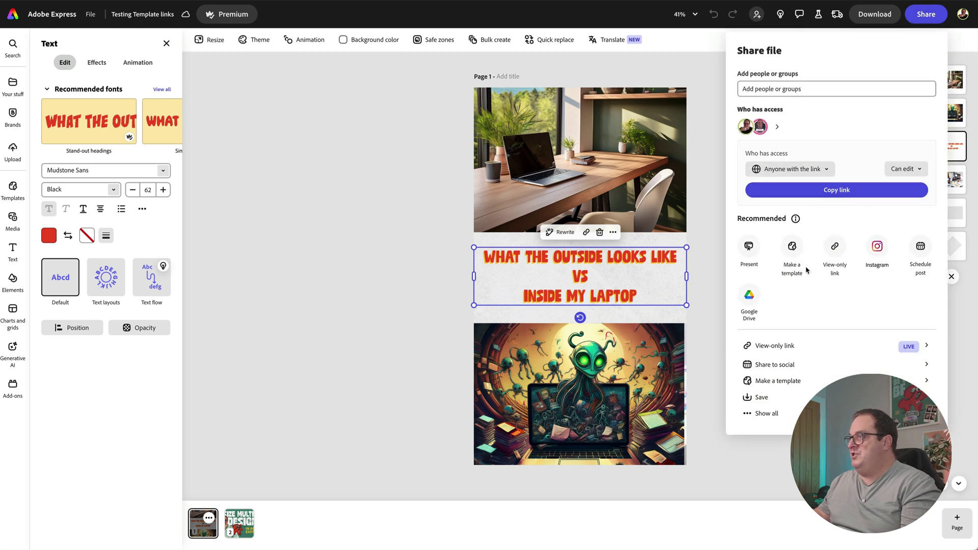
{"action": "left_click", "coordinate": [791, 246]}
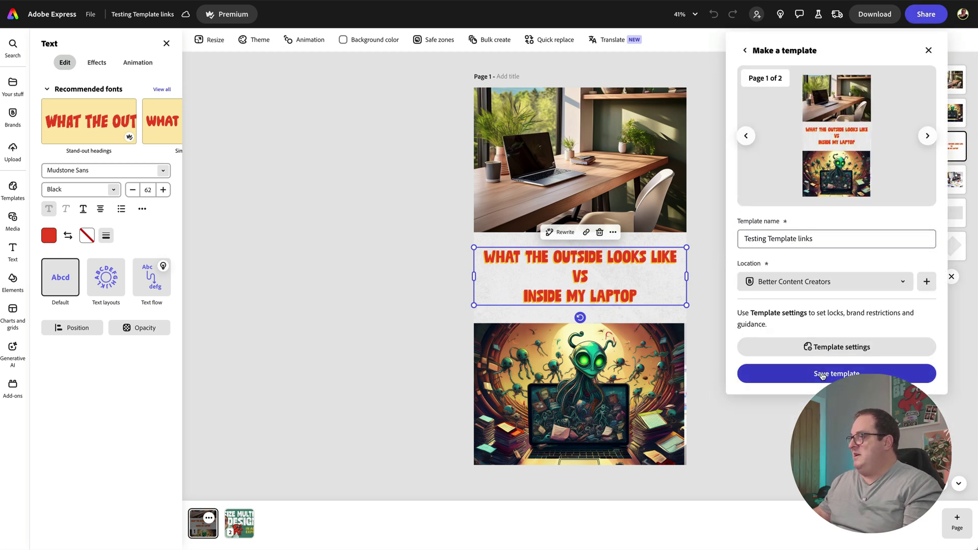
{"action": "left_click", "coordinate": [794, 283]}
{"action": "left_click", "coordinate": [794, 286]}
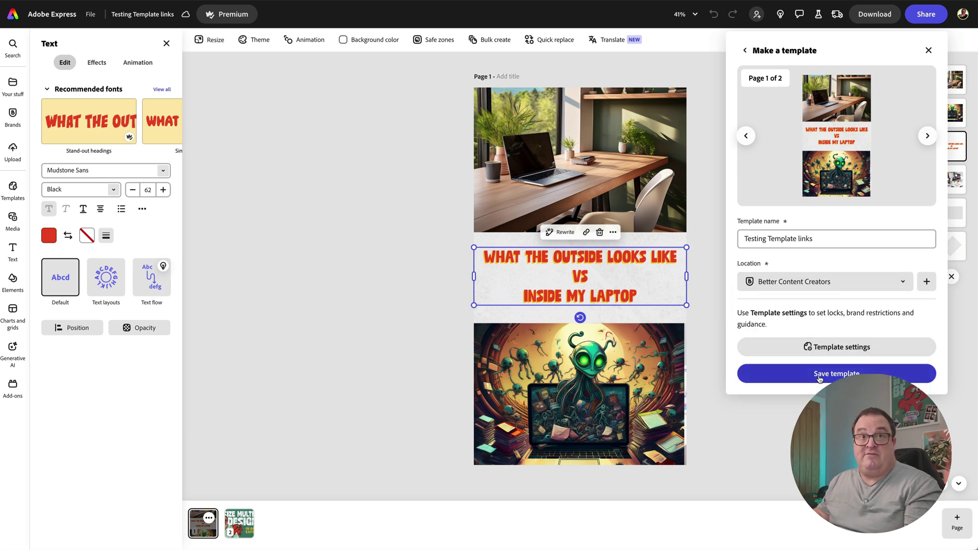
{"action": "left_click", "coordinate": [820, 374]}
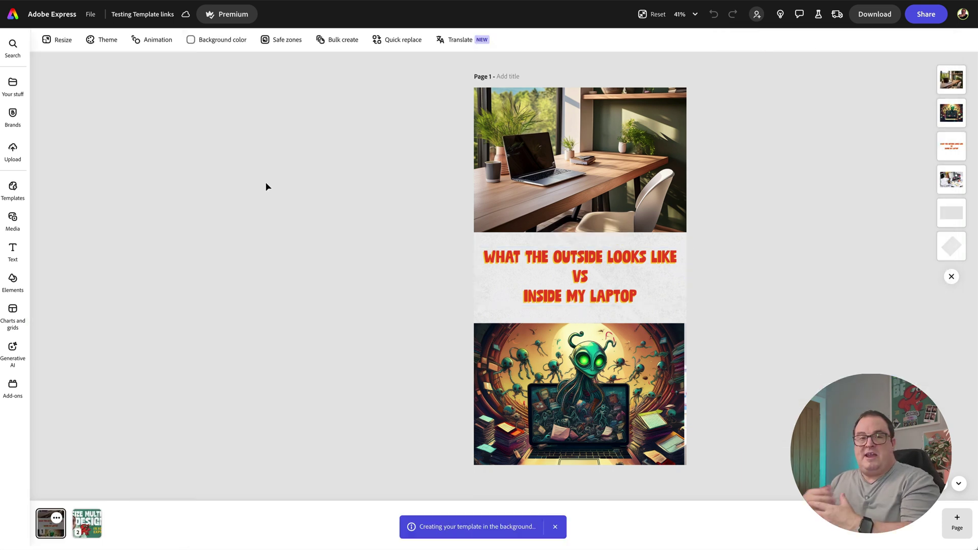
{"action": "left_click", "coordinate": [31, 15]}
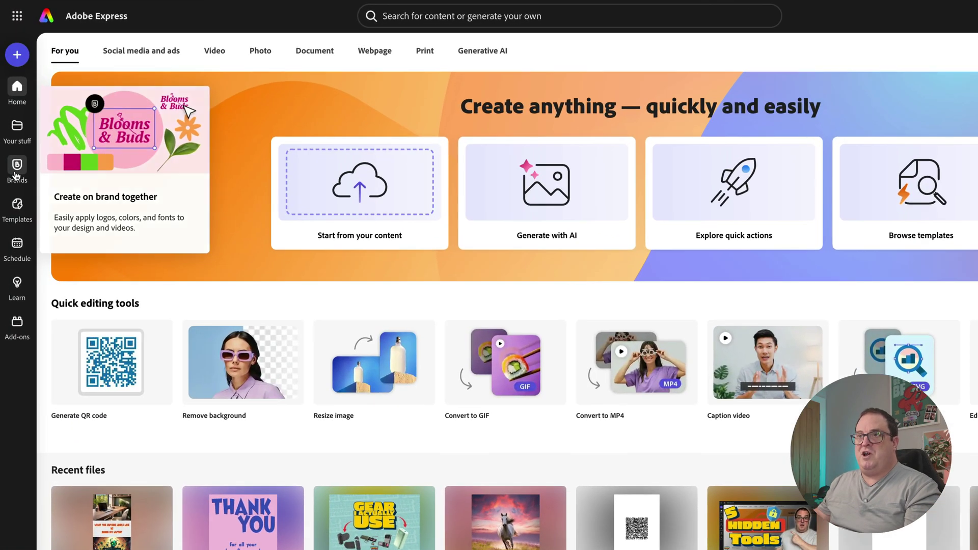
Start a new file from the Testing Template links template in the Better Content Creators brand.
{"action": "left_click", "coordinate": [10, 134]}
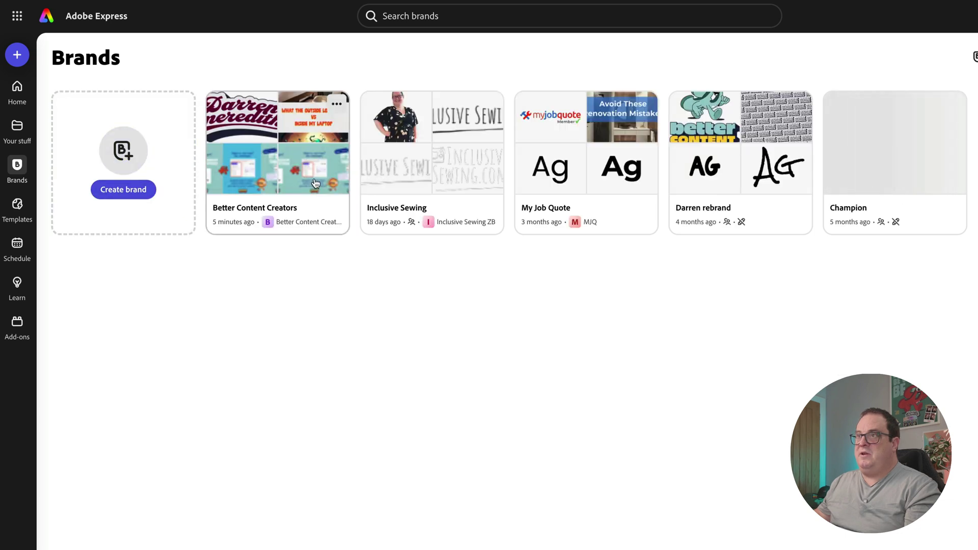
{"action": "left_click", "coordinate": [316, 183]}
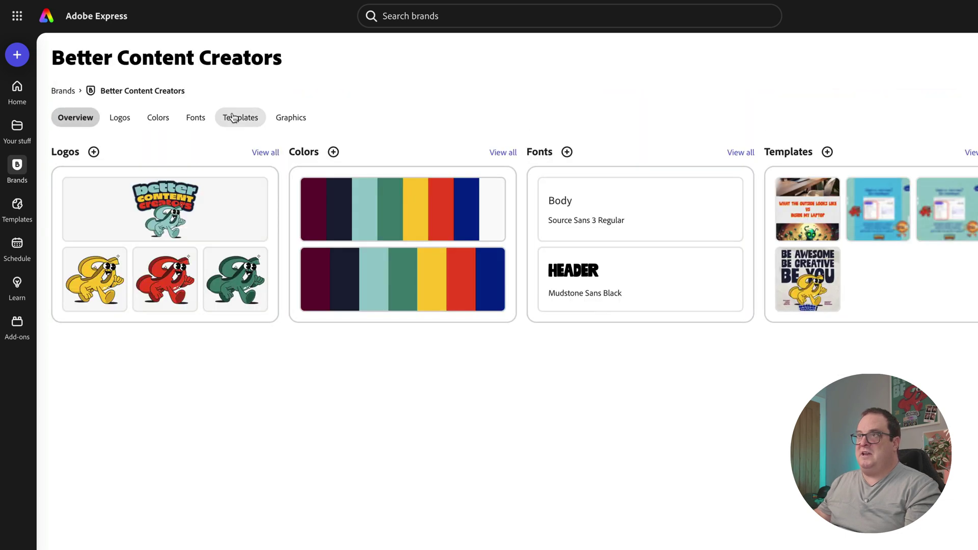
{"action": "left_click", "coordinate": [233, 118]}
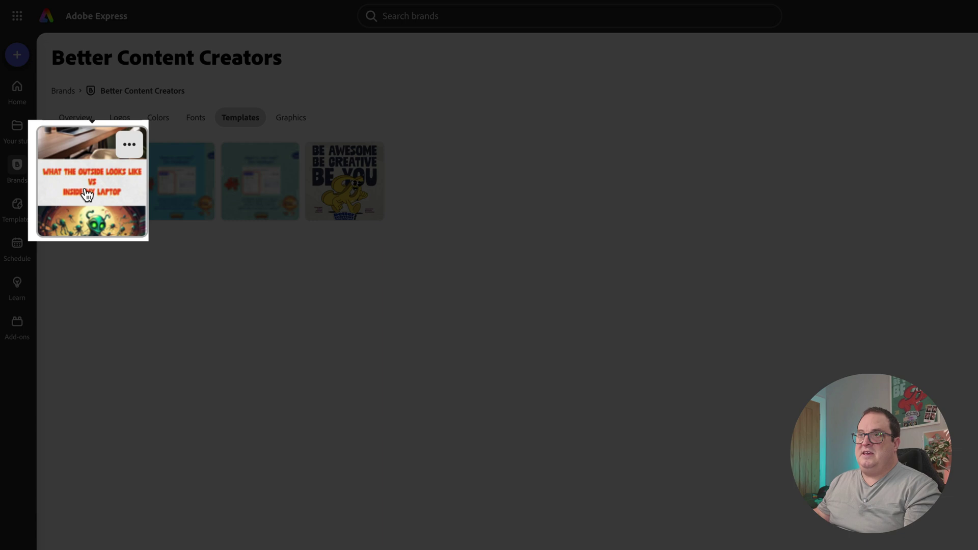
{"action": "left_click", "coordinate": [87, 194]}
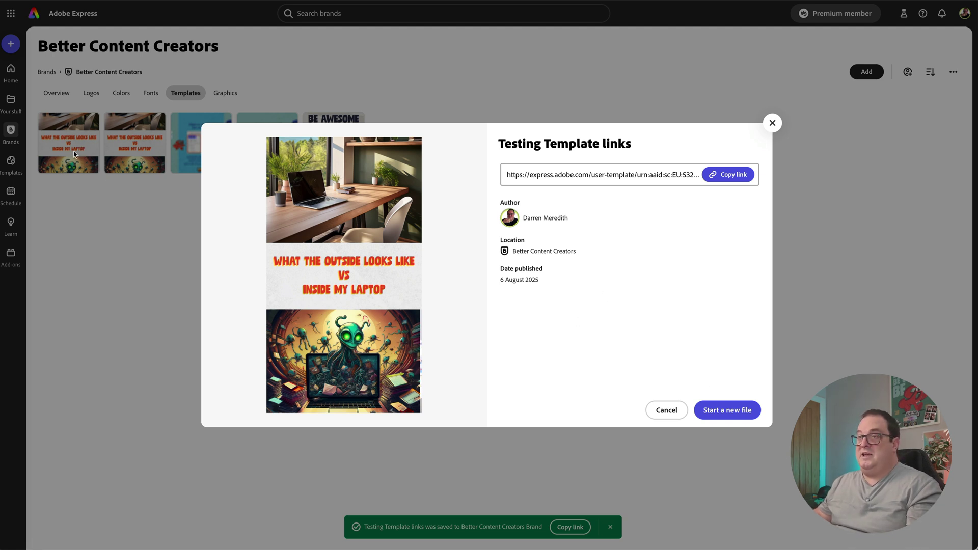
{"action": "left_click", "coordinate": [728, 411]}
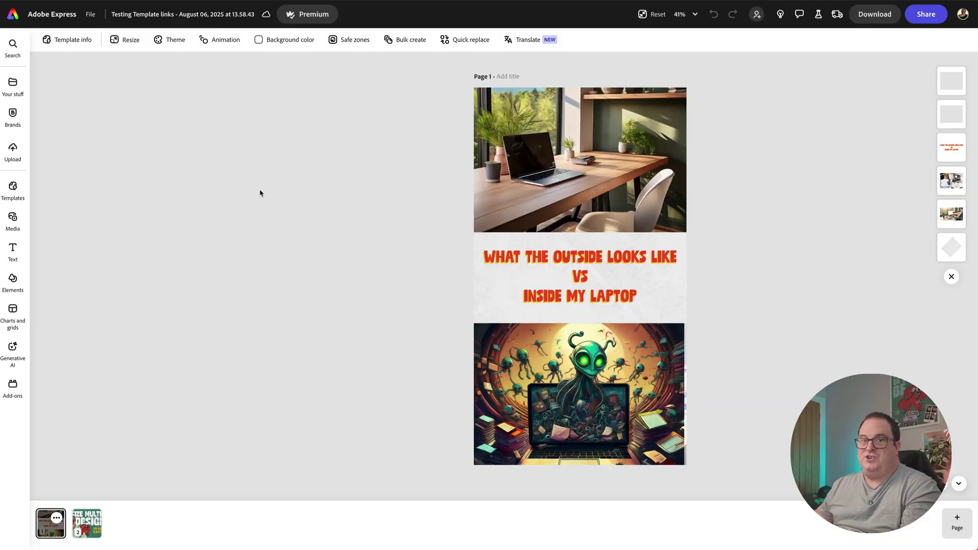
Rename the new file "New File demo".
{"action": "left_click", "coordinate": [205, 15]}
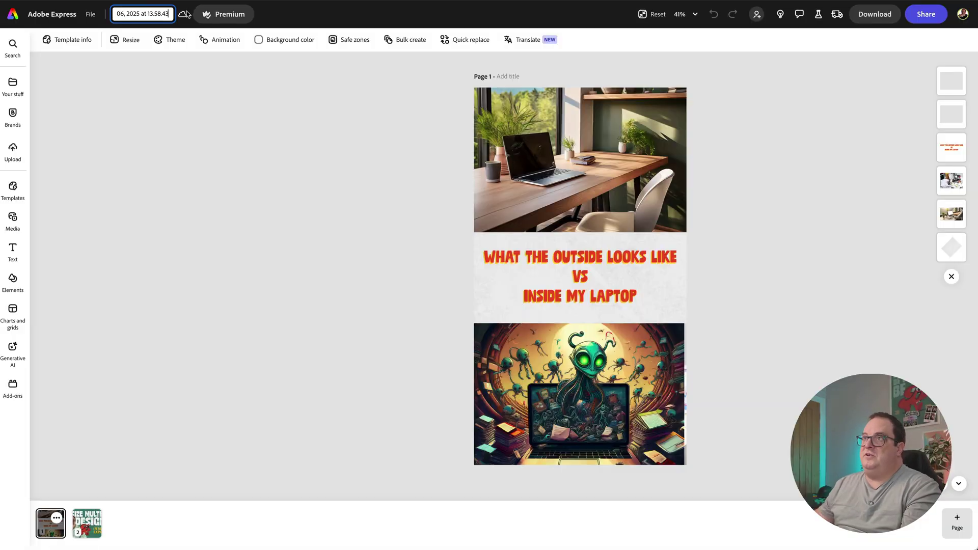
{"action": "left_click", "coordinate": [140, 10]}
{"action": "key", "text": "ctrl+a"}
{"action": "type", "text": "Ne"}
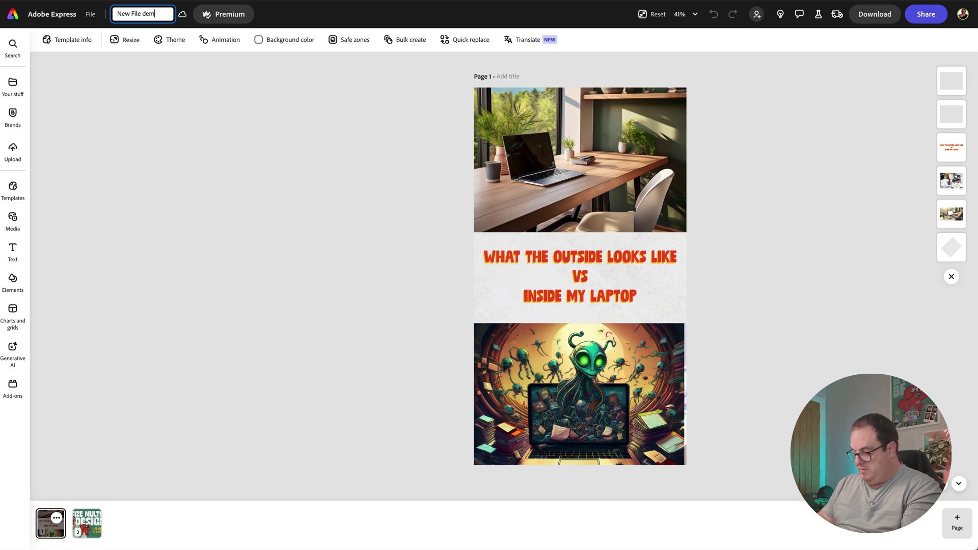
{"action": "key", "text": "Return"}
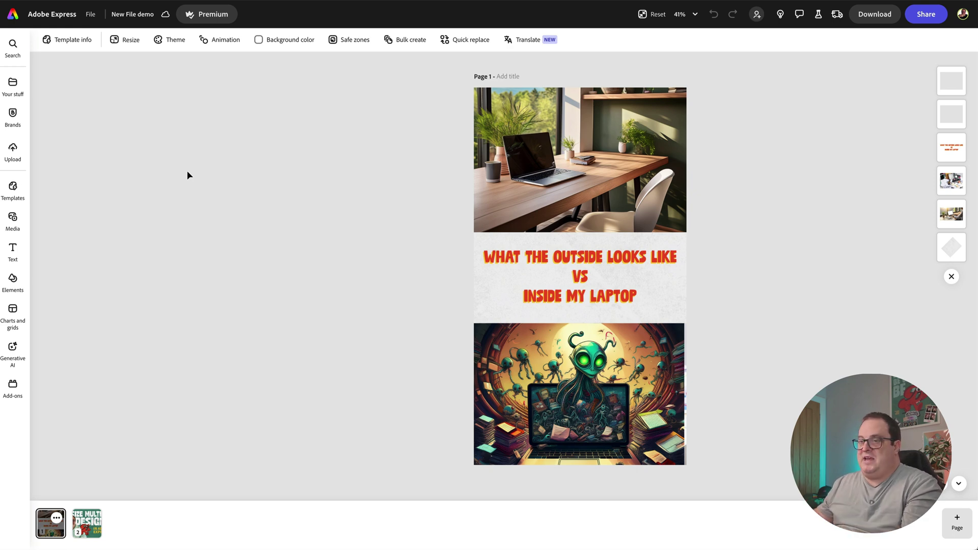
Move New File demo out of the Better Content Creators project into the personal Files, accepting the change of access.
{"action": "left_click", "coordinate": [90, 14]}
{"action": "left_click", "coordinate": [107, 52]}
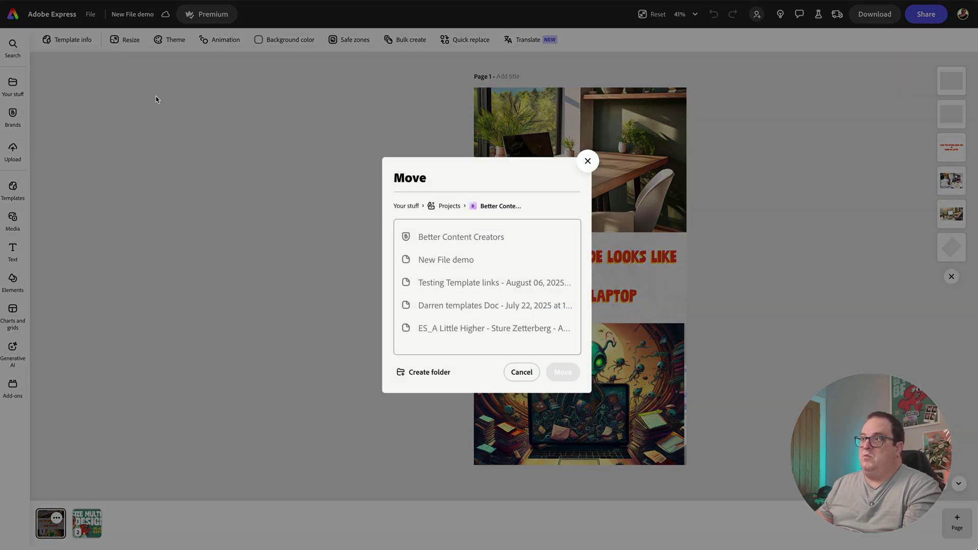
{"action": "left_click", "coordinate": [406, 206]}
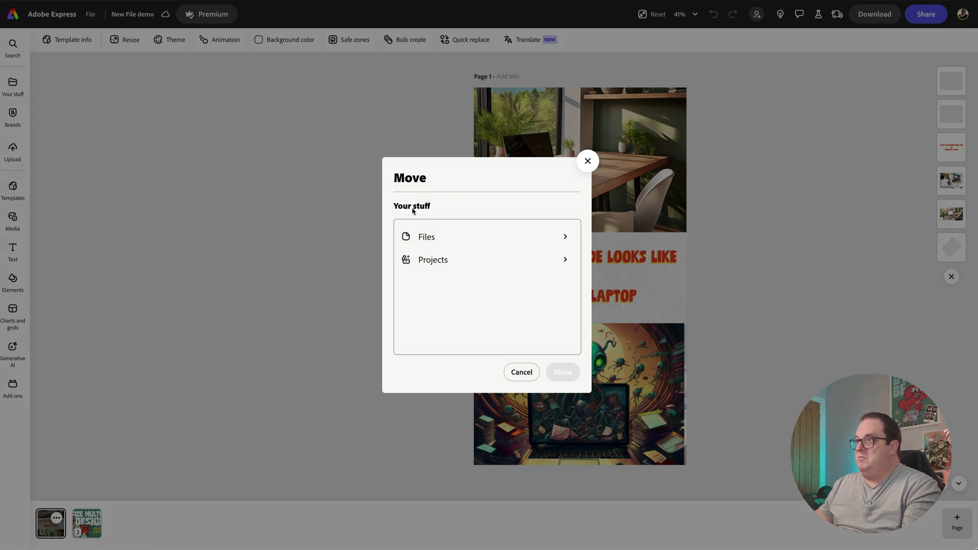
{"action": "left_click", "coordinate": [437, 240]}
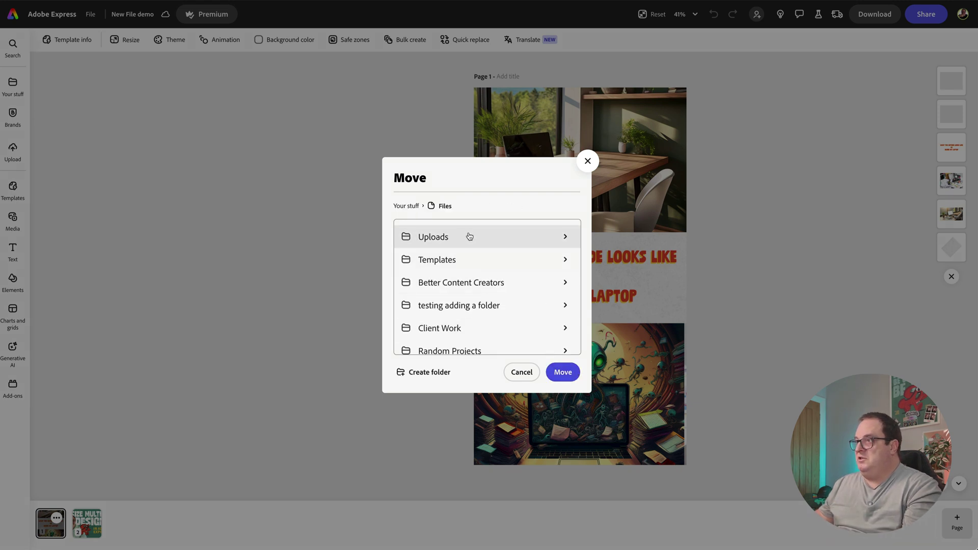
{"action": "left_click", "coordinate": [562, 372]}
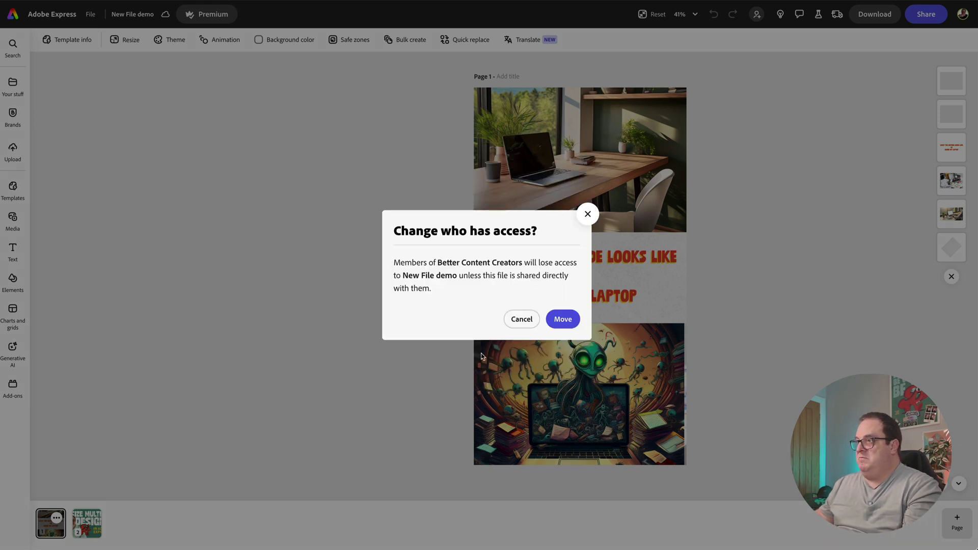
{"action": "left_click", "coordinate": [571, 320]}
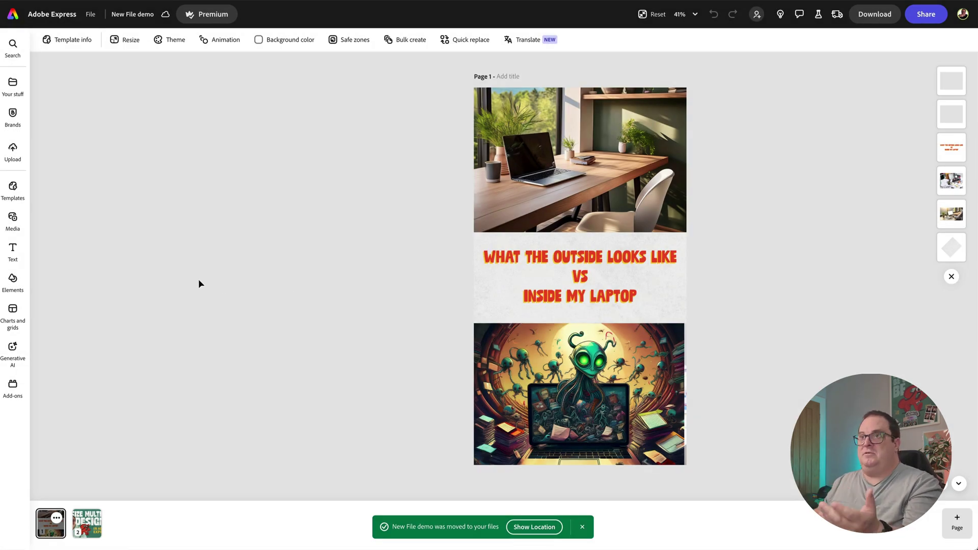
Return to the home page and reopen New File demo from the personal files.
{"action": "left_click", "coordinate": [26, 16]}
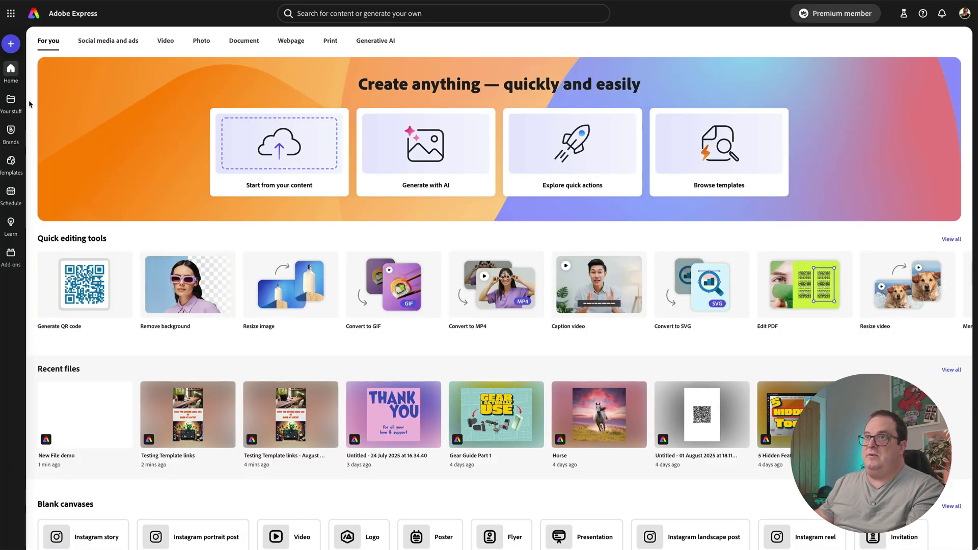
{"action": "left_click", "coordinate": [11, 101]}
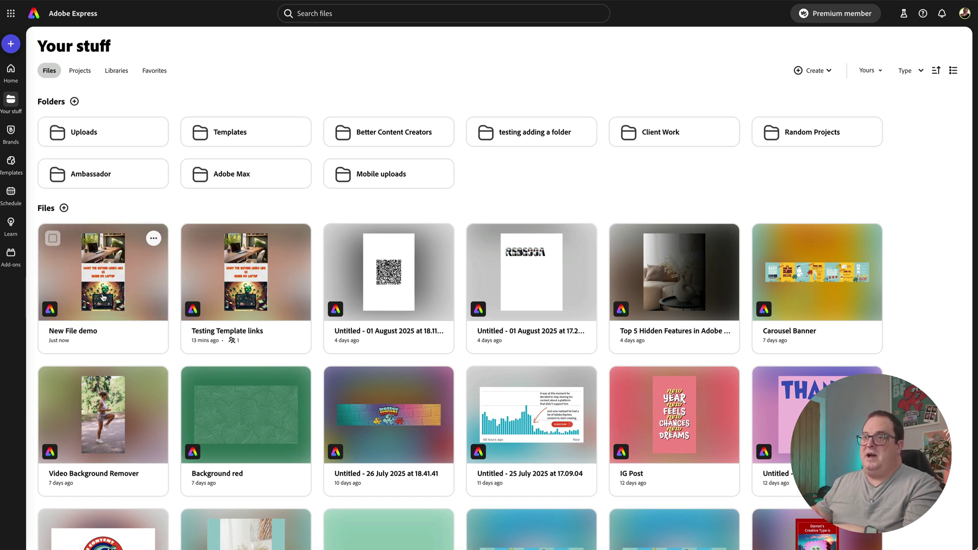
{"action": "left_click", "coordinate": [102, 297]}
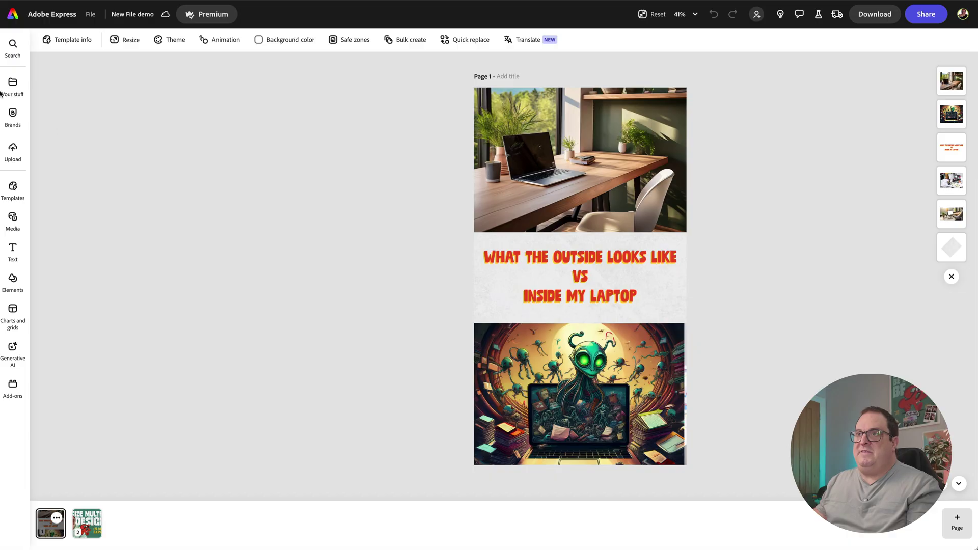
View the details of the Testing Template links template among the Better Content Creators brand assets in the editor, then close them.
{"action": "left_click", "coordinate": [10, 85]}
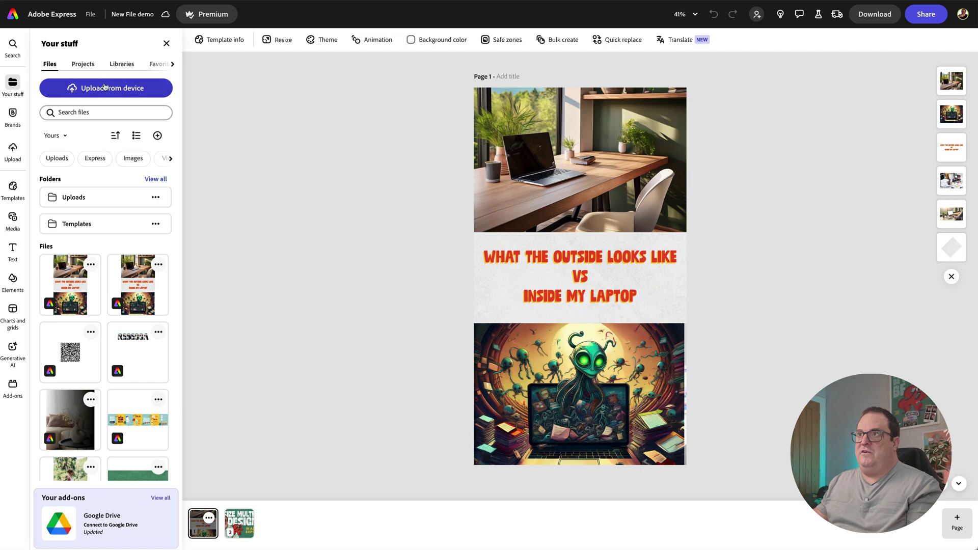
{"action": "left_click", "coordinate": [12, 114]}
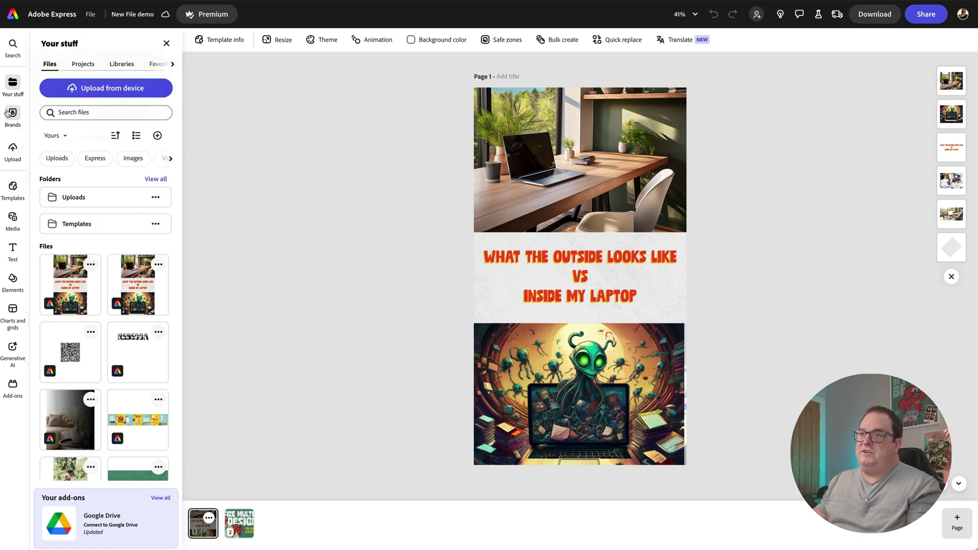
{"action": "scroll", "coordinate": [112, 324], "scroll_direction": "down", "scroll_amount": 5}
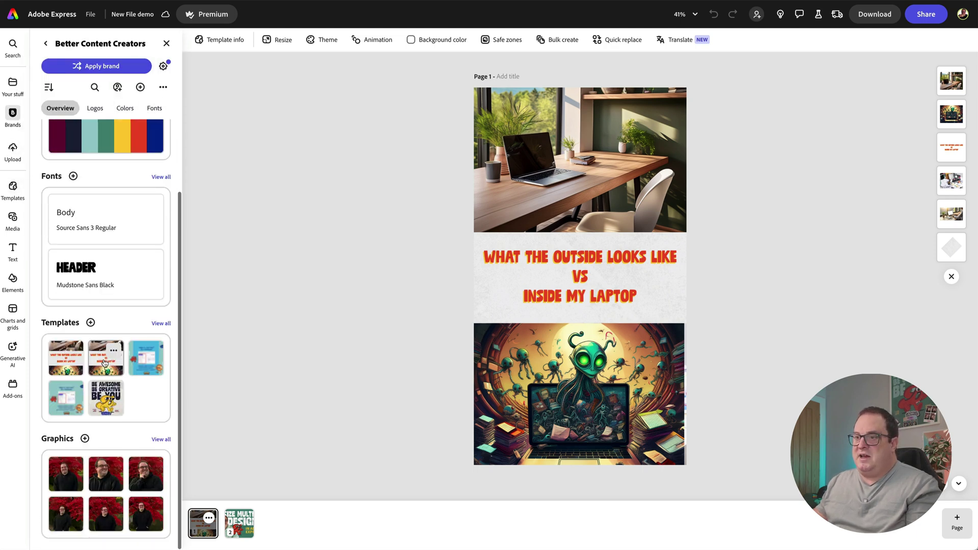
{"action": "left_click", "coordinate": [58, 361]}
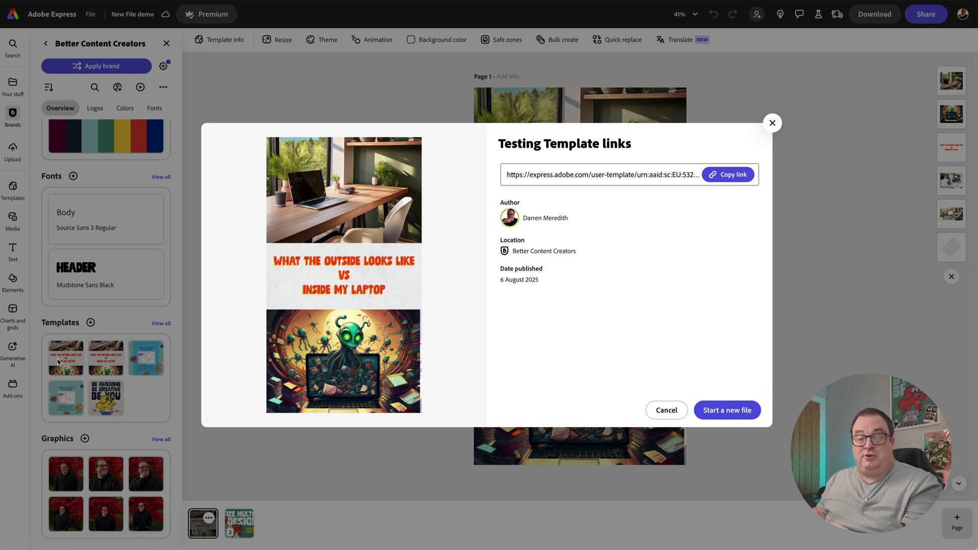
{"action": "left_click", "coordinate": [772, 124]}
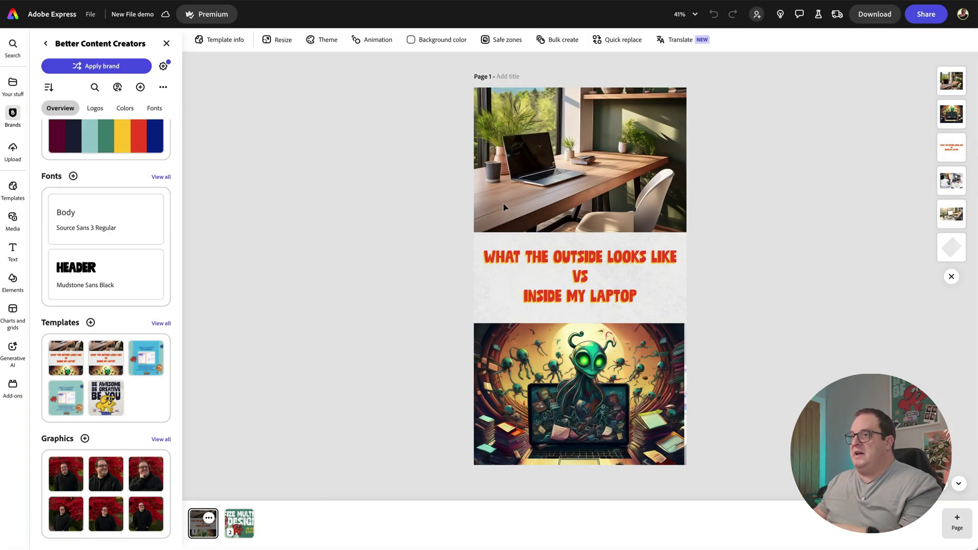
Preview the Testing Template links file from the personal files and select page 2 instead of page 1 for adding.
{"action": "left_click", "coordinate": [13, 85]}
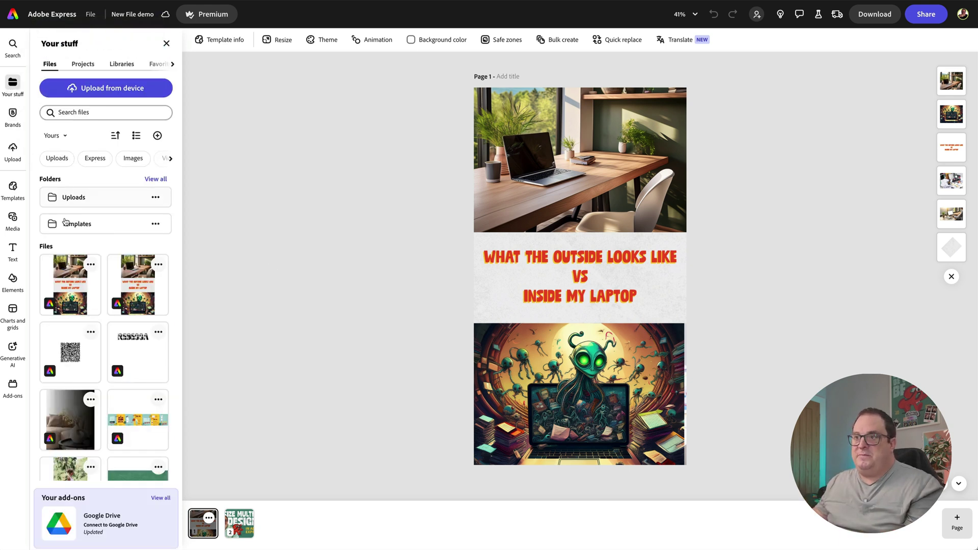
{"action": "left_click", "coordinate": [68, 284]}
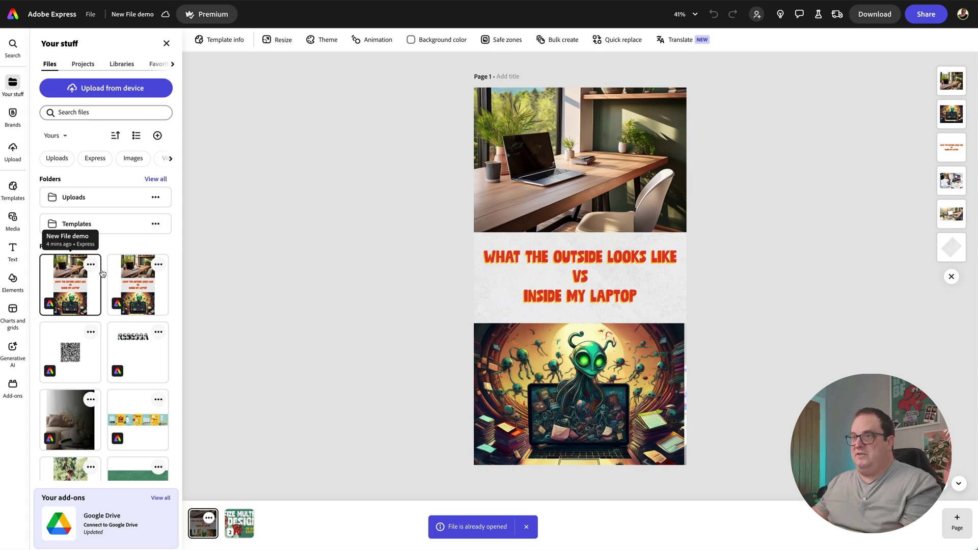
{"action": "left_click", "coordinate": [139, 287]}
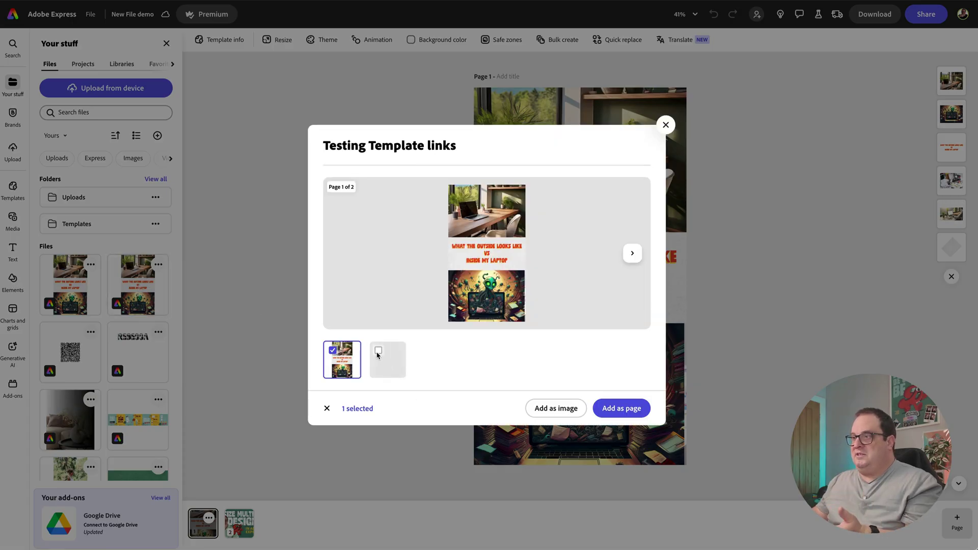
{"action": "left_click", "coordinate": [377, 353]}
{"action": "left_click", "coordinate": [332, 352]}
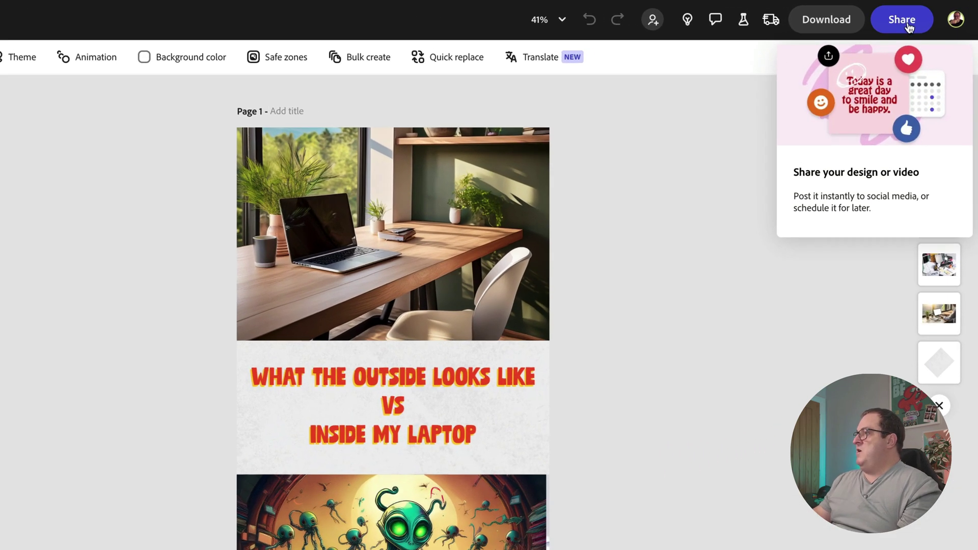
Open the view-only link settings of New File demo, then load the copied link in a new browser tab under the other account.
{"action": "left_click", "coordinate": [909, 27]}
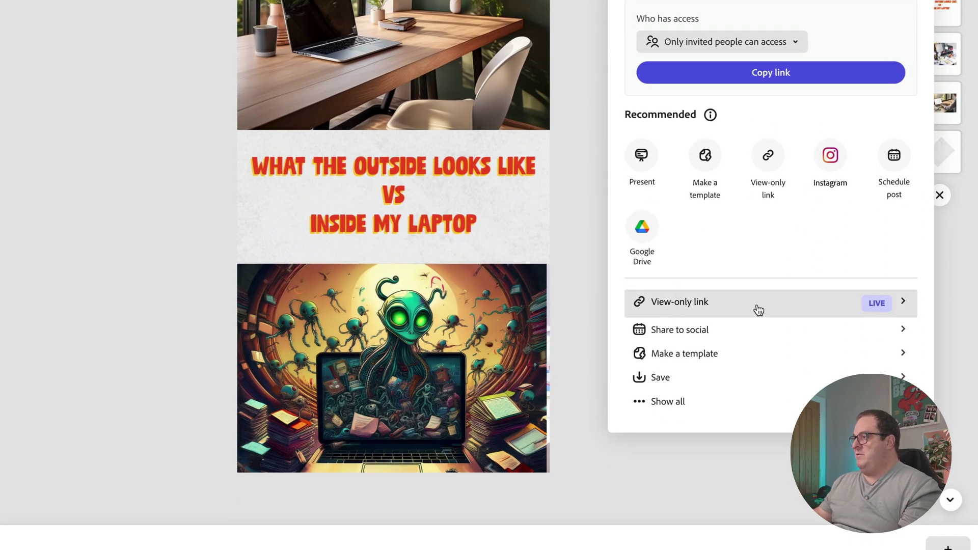
{"action": "left_click", "coordinate": [759, 309]}
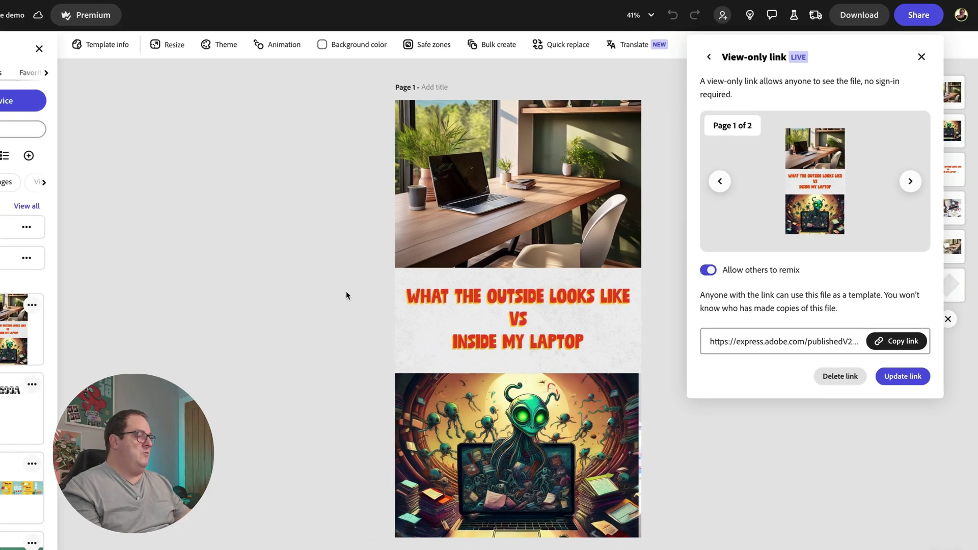
{"action": "left_click", "coordinate": [431, 252]}
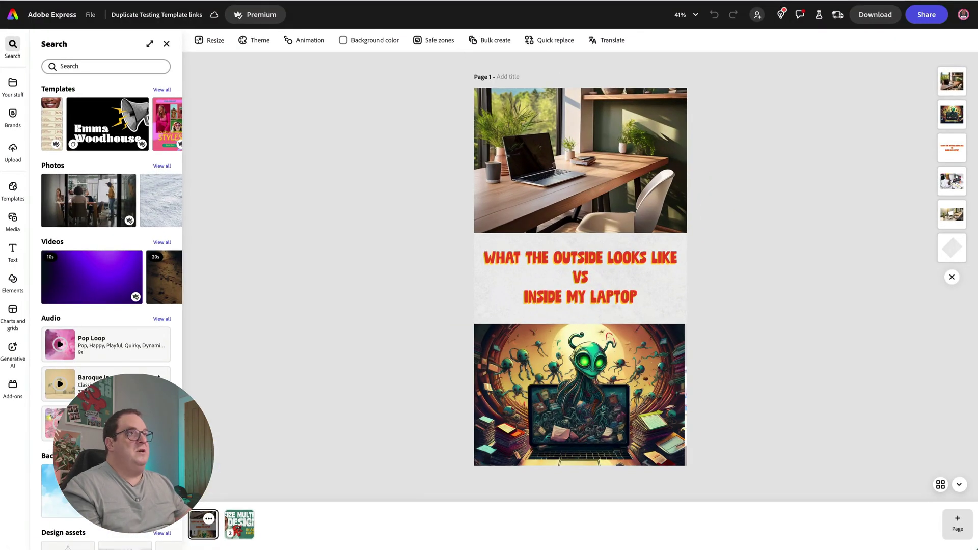
{"action": "key", "text": "super+t"}
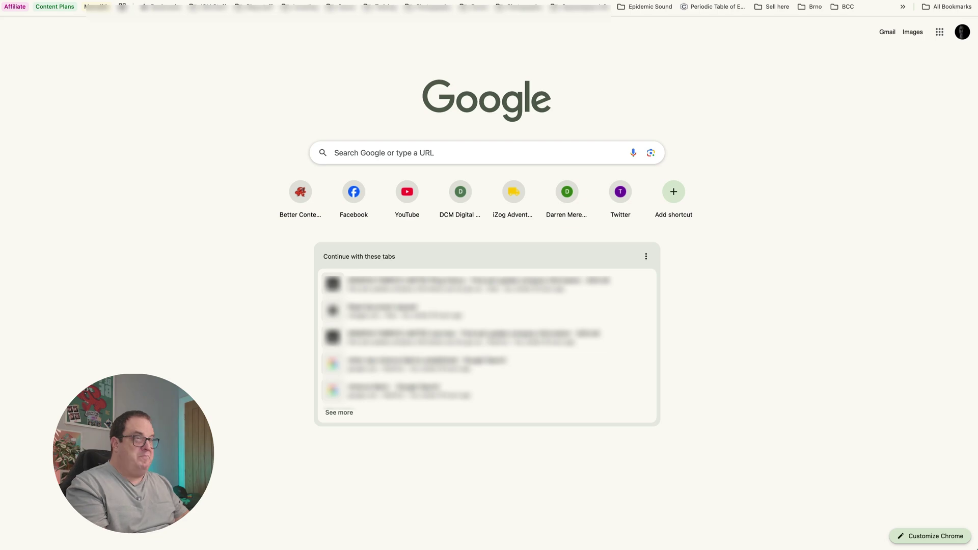
{"action": "key", "text": "super+v"}
{"action": "key", "text": "Return"}
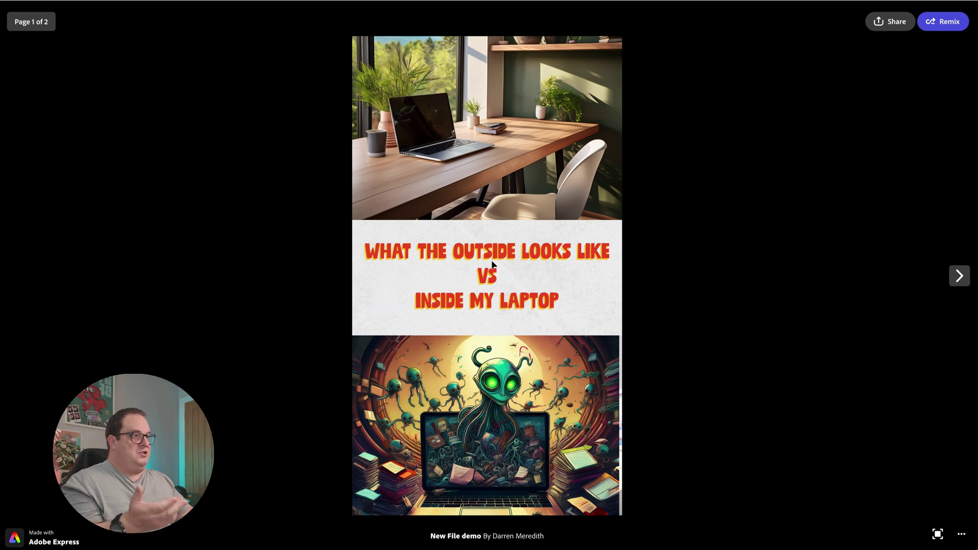
Remix the shared New File demo design into a new file and open the file name for editing.
{"action": "left_click", "coordinate": [942, 23]}
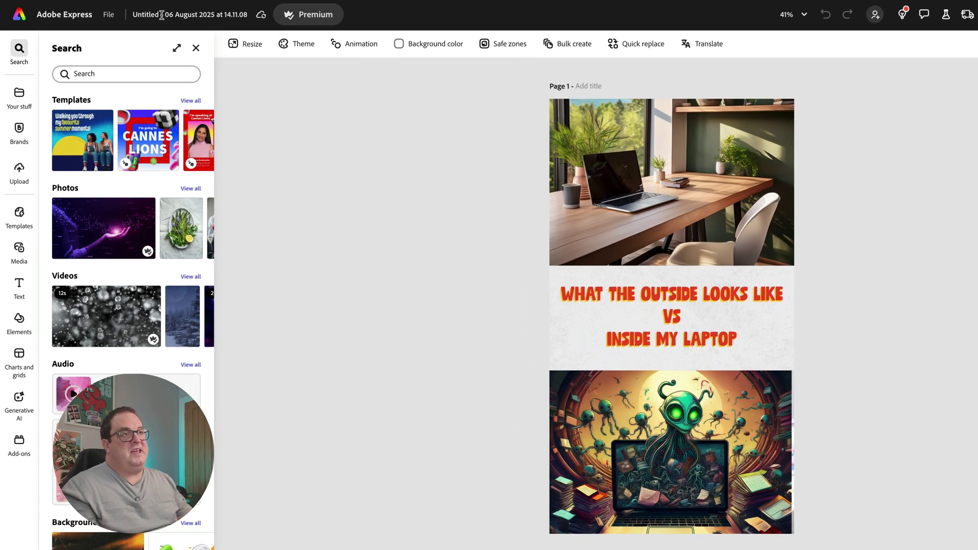
{"action": "left_click", "coordinate": [161, 15]}
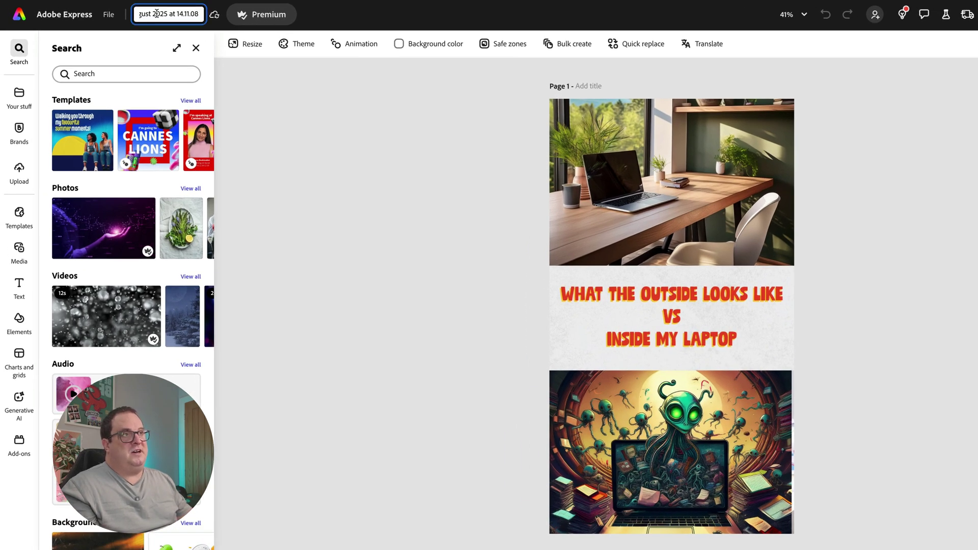